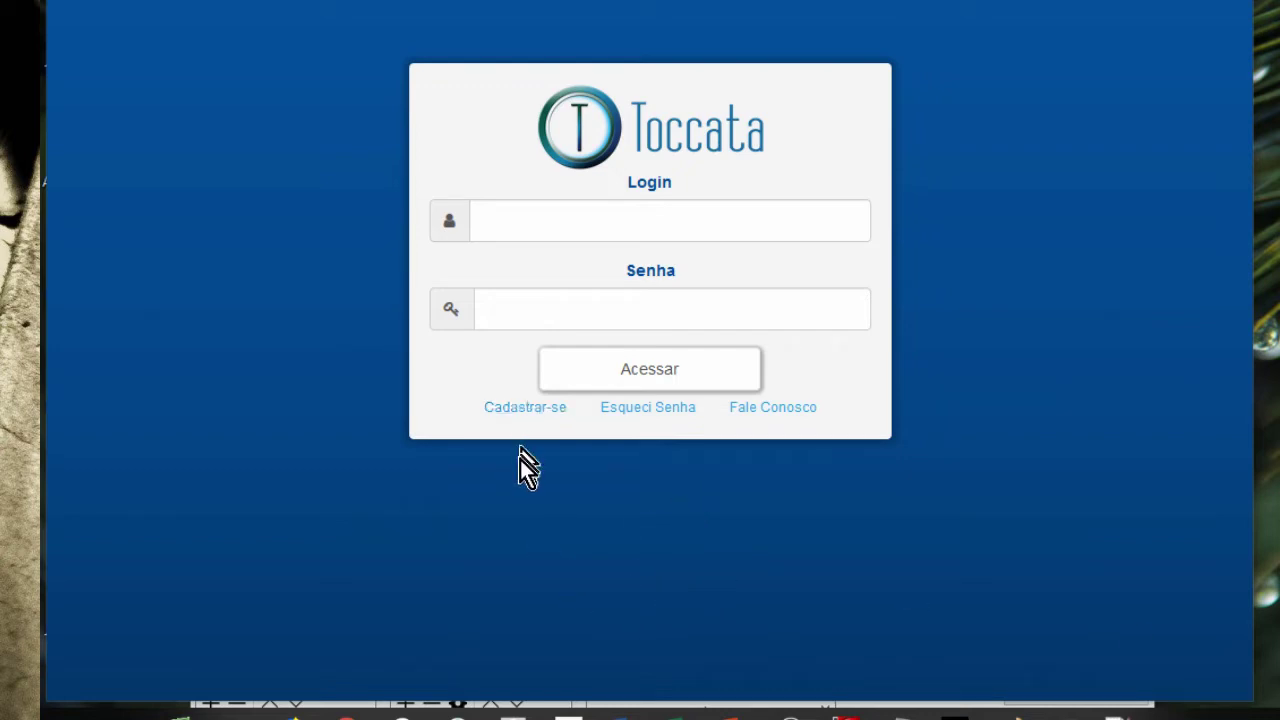
- Open the new-account registration form and look through its state, city, birth date and password fields
{"action": "left_click", "coordinate": [515, 408]}
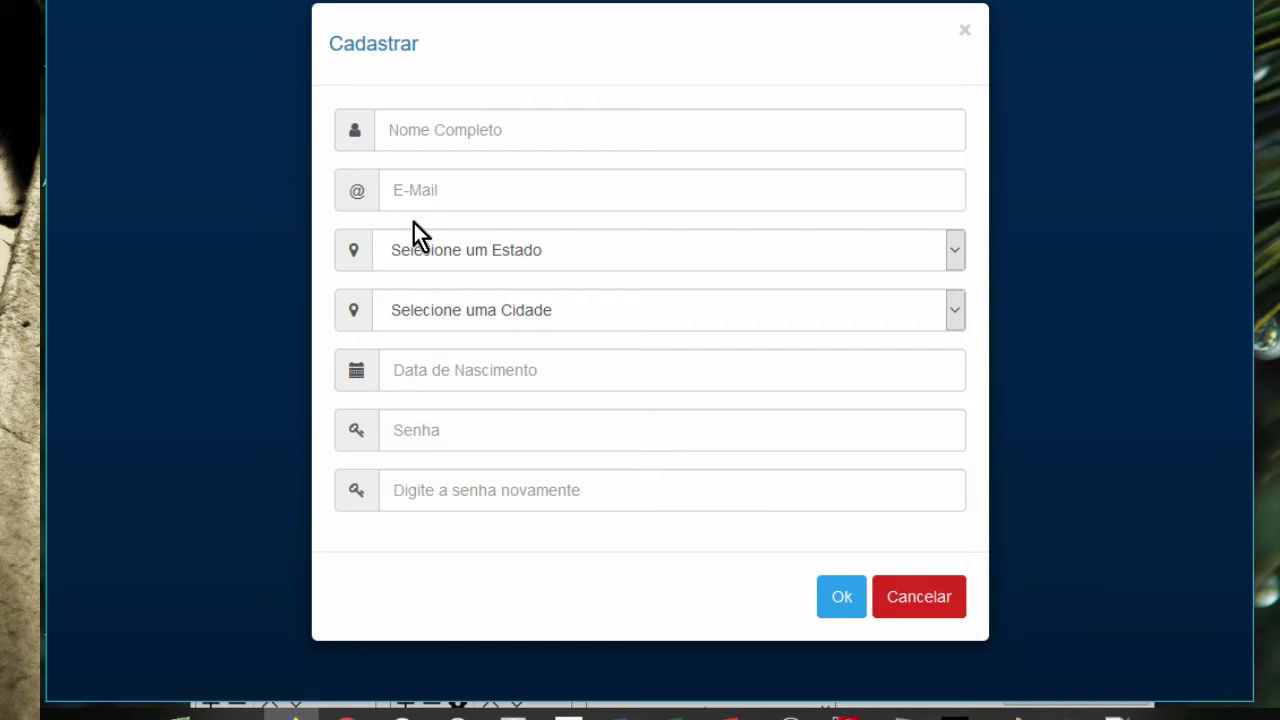
{"action": "left_click", "coordinate": [493, 130]}
{"action": "left_click", "coordinate": [509, 183]}
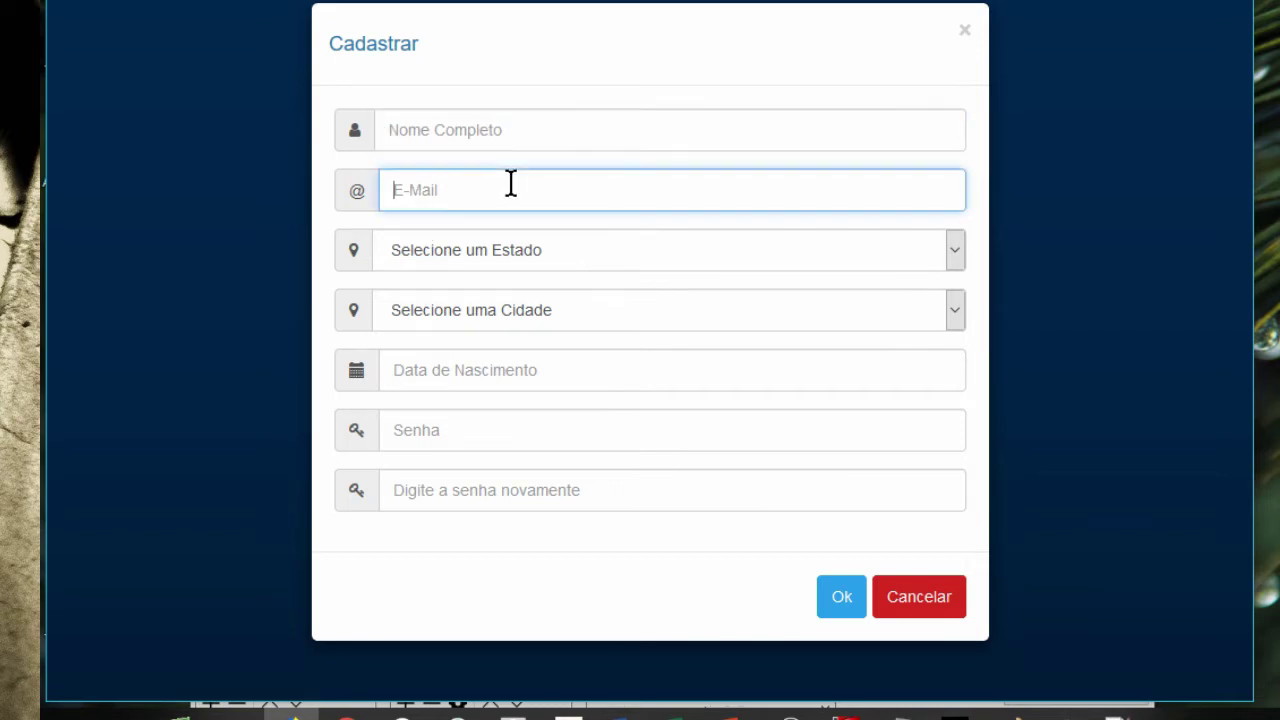
{"action": "left_click", "coordinate": [605, 253]}
{"action": "left_click", "coordinate": [605, 253]}
{"action": "left_click", "coordinate": [607, 305]}
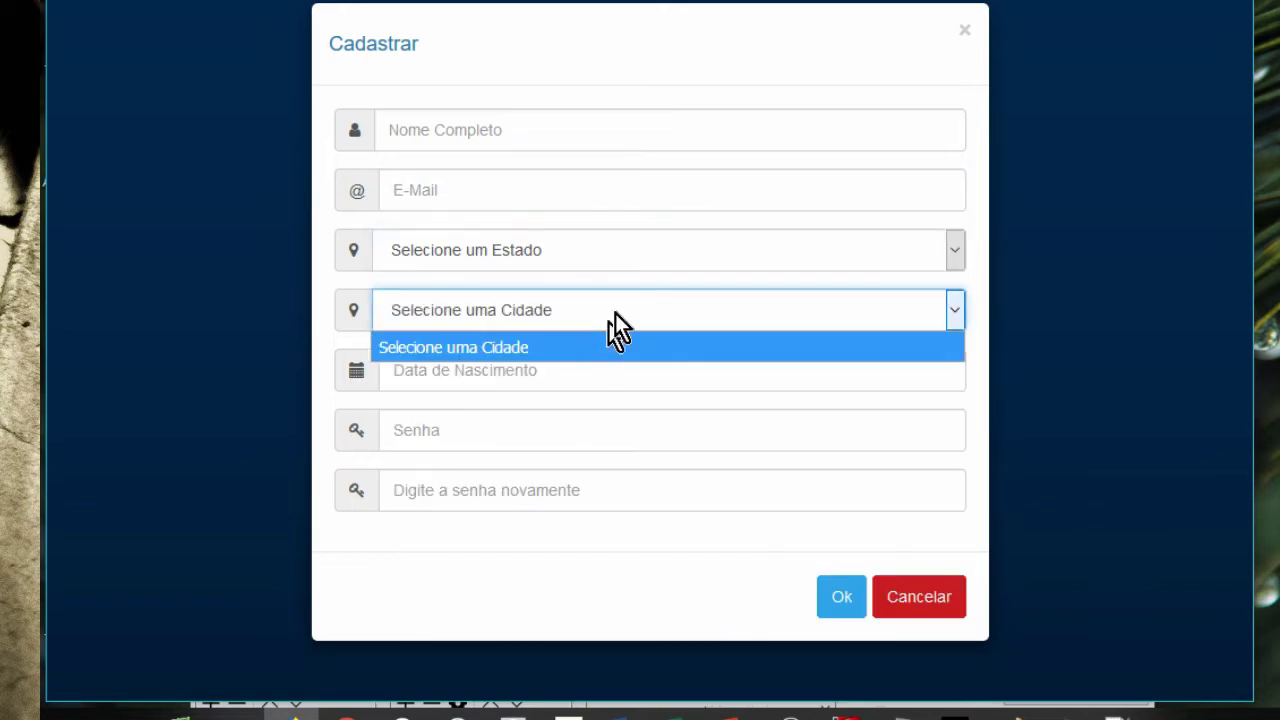
{"action": "left_click", "coordinate": [612, 313]}
{"action": "left_click", "coordinate": [605, 373]}
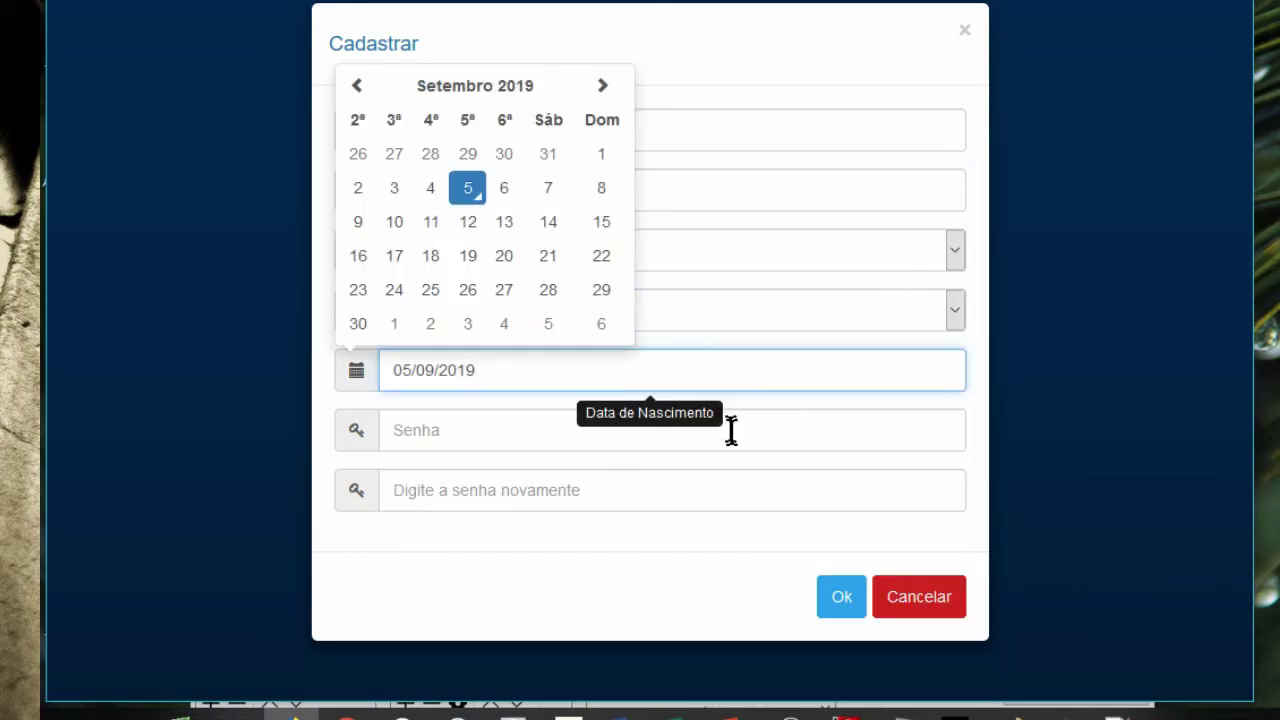
{"action": "left_click", "coordinate": [731, 431]}
{"action": "left_click", "coordinate": [260, 444]}
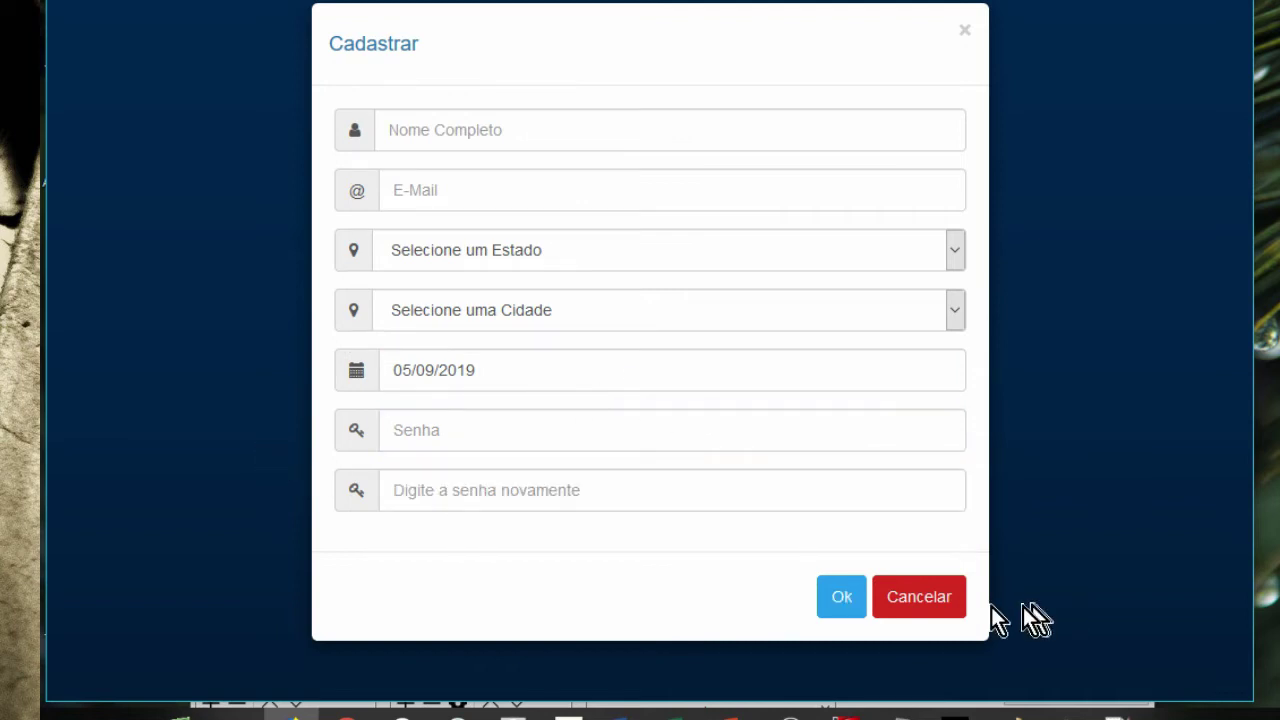
- Cancel the registration, sign in, and open the Editar Banda form for the band
{"action": "left_click", "coordinate": [918, 597]}
{"action": "left_click", "coordinate": [726, 206]}
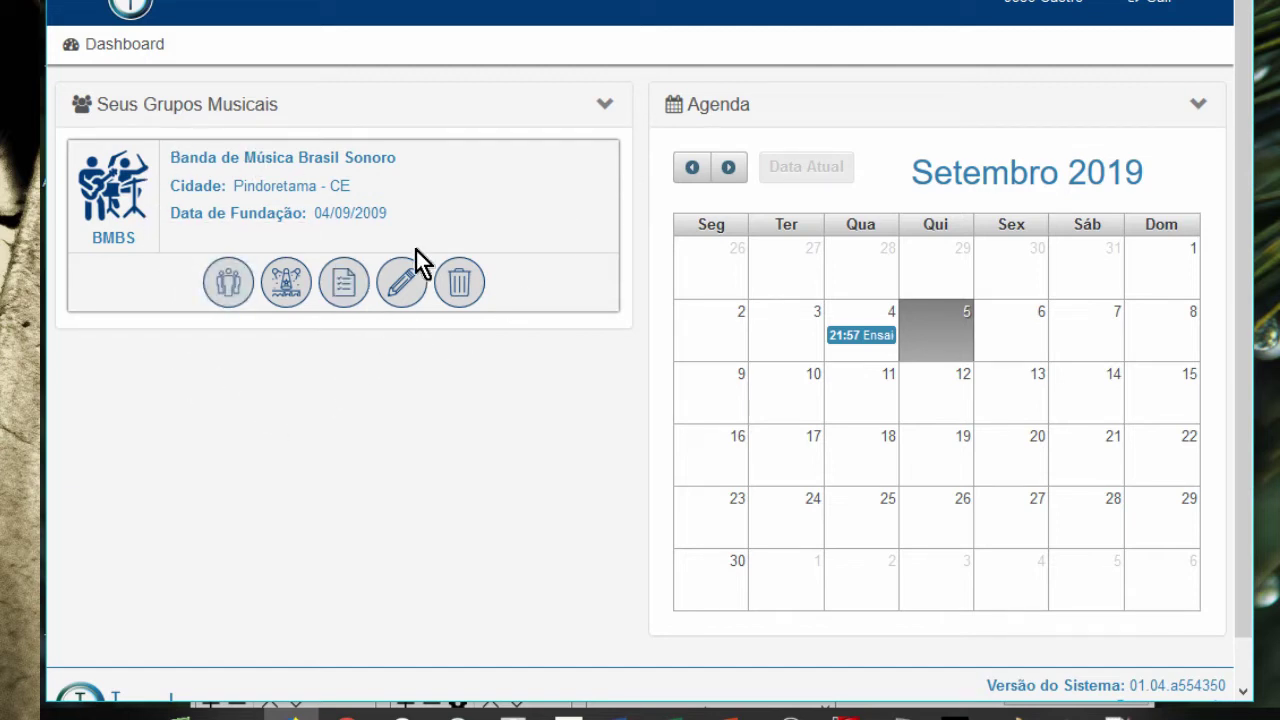
{"action": "left_click", "coordinate": [403, 288]}
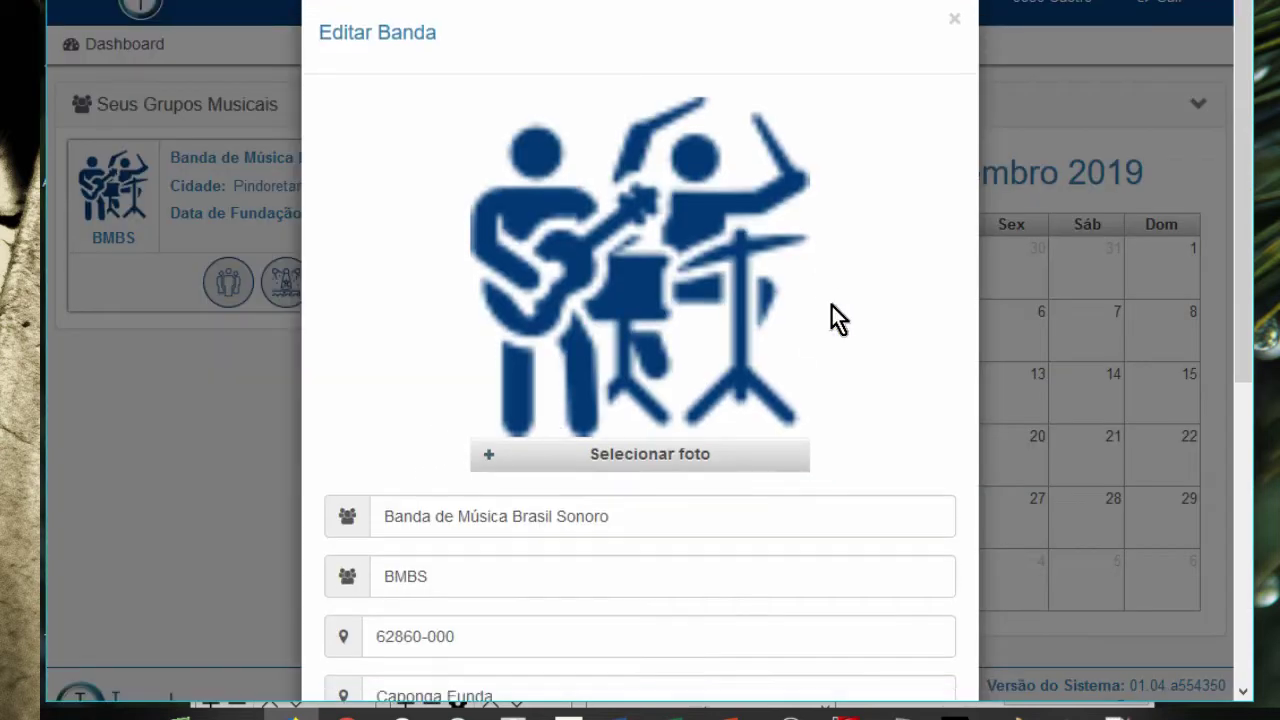
{"action": "scroll", "coordinate": [830, 315], "scroll_direction": "down", "scroll_amount": 1}
{"action": "left_click_drag", "start_coordinate": [1249, 329], "coordinate": [1257, 500]}
{"action": "left_click", "coordinate": [534, 249]}
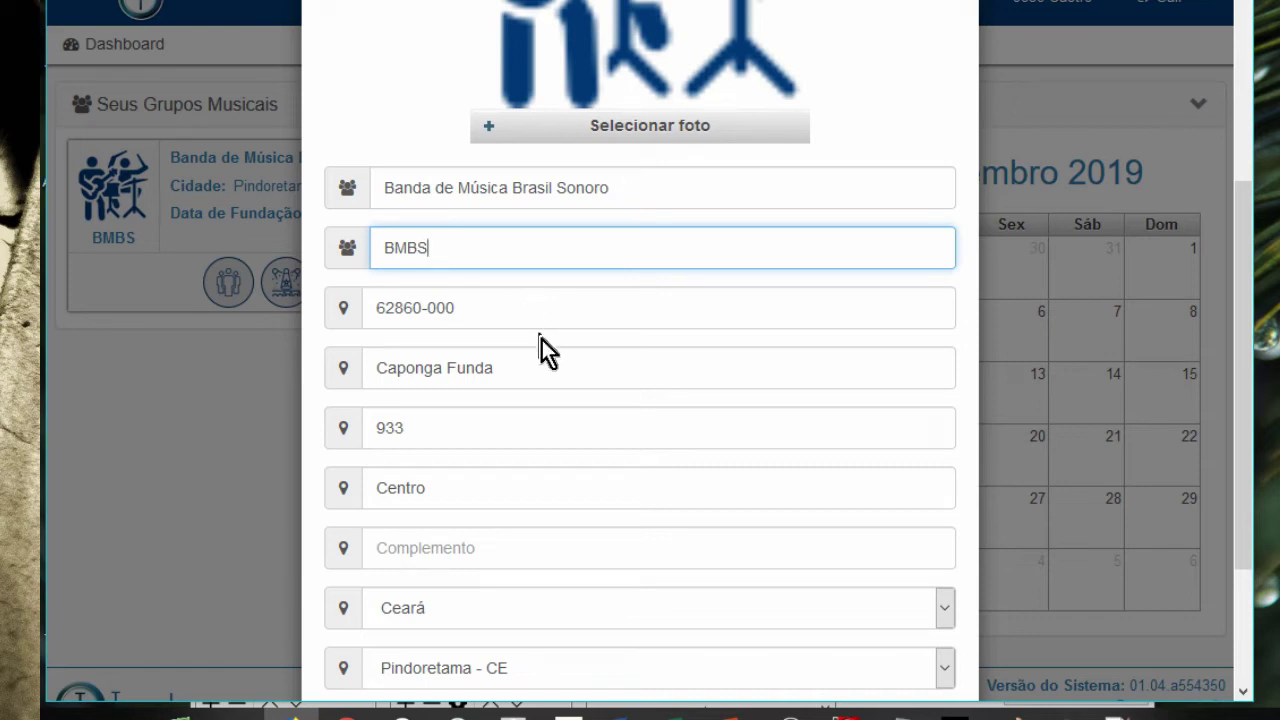
{"action": "scroll", "coordinate": [544, 377], "scroll_direction": "down", "scroll_amount": 1}
{"action": "left_click_drag", "start_coordinate": [495, 253], "coordinate": [306, 229]}
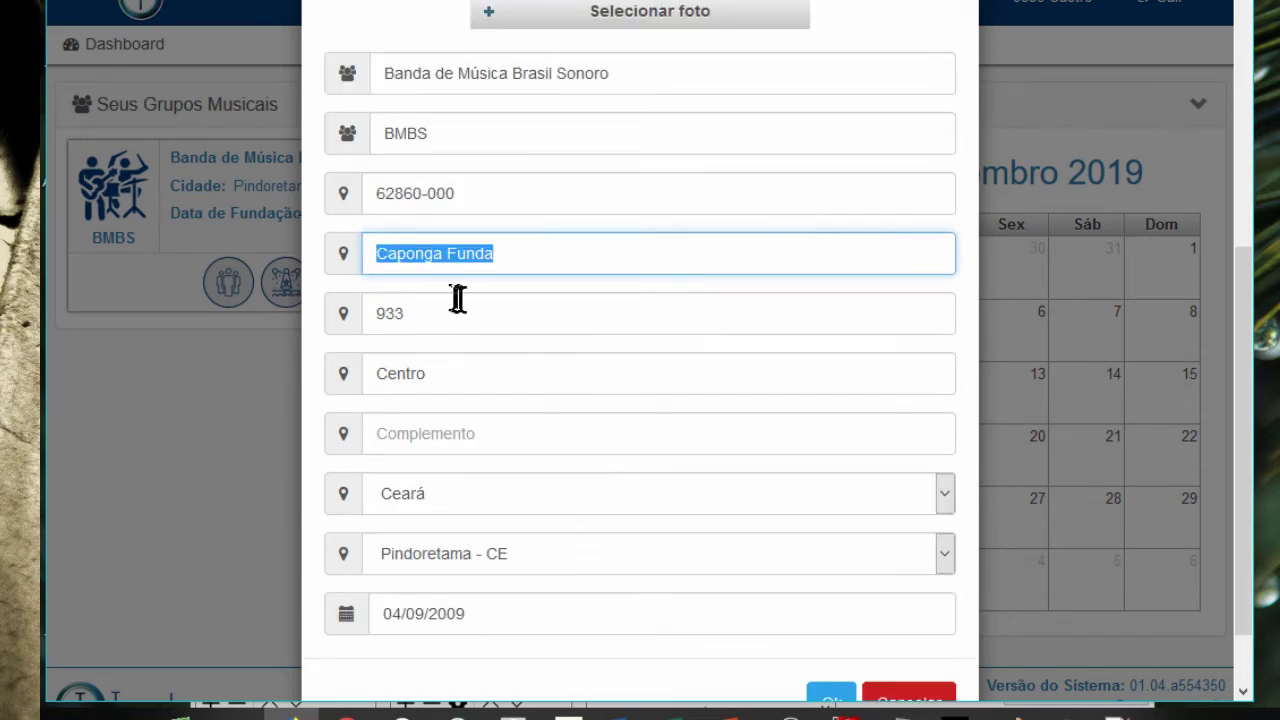
{"action": "key", "text": "Tab"}
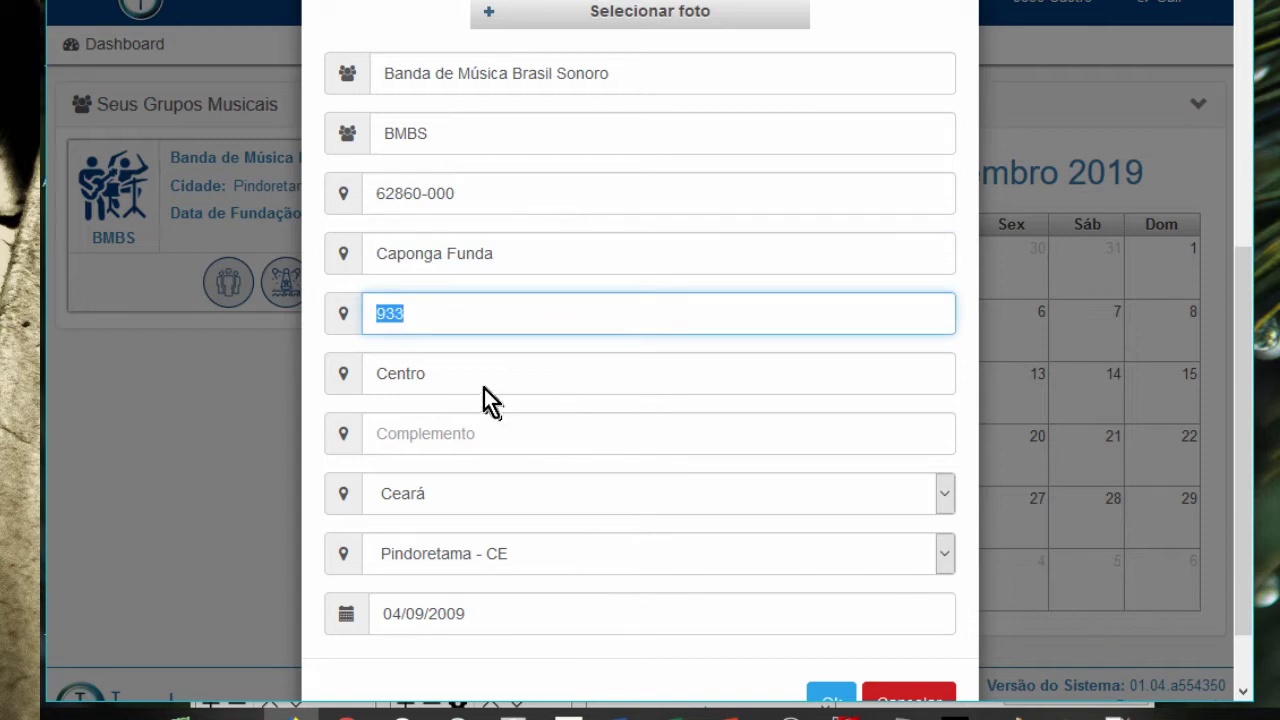
{"action": "key", "text": "Tab"}
{"action": "left_click", "coordinate": [469, 437]}
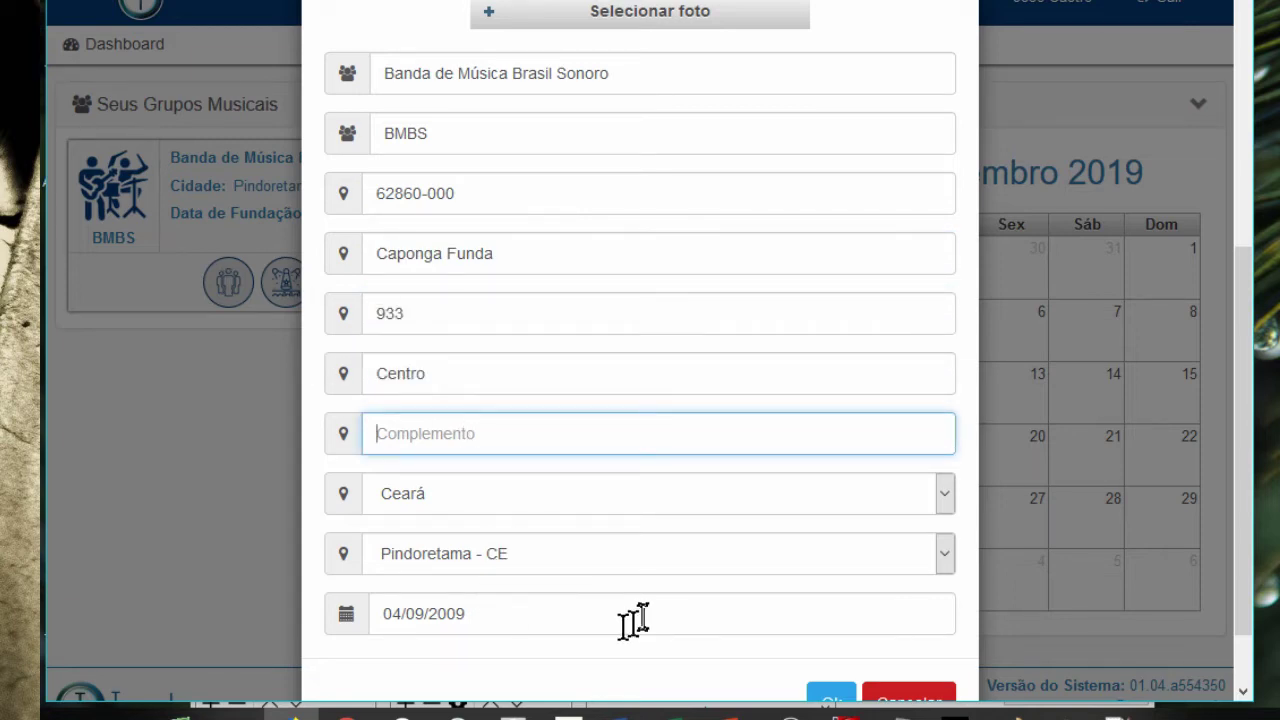
{"action": "left_click", "coordinate": [928, 695]}
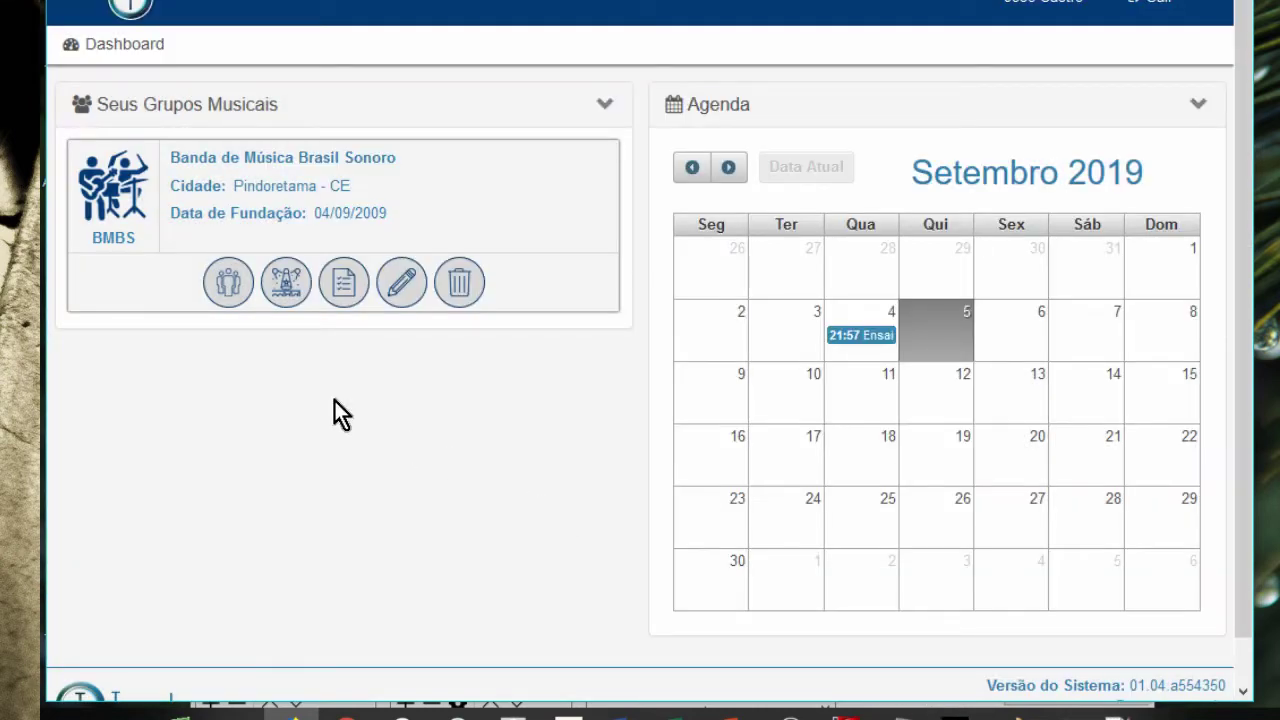
- Open the band's Componentes page and bring up an empty Cadastrar Componente form
{"action": "left_click", "coordinate": [225, 285]}
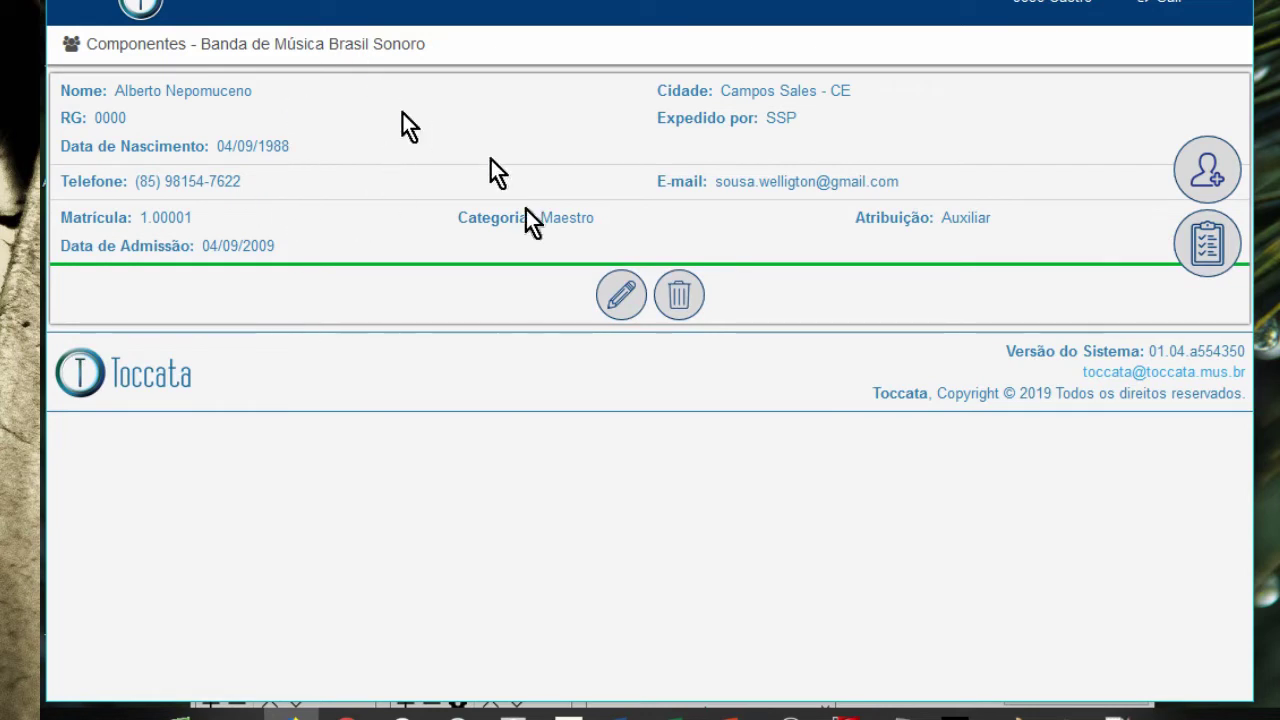
{"action": "left_click", "coordinate": [1197, 175]}
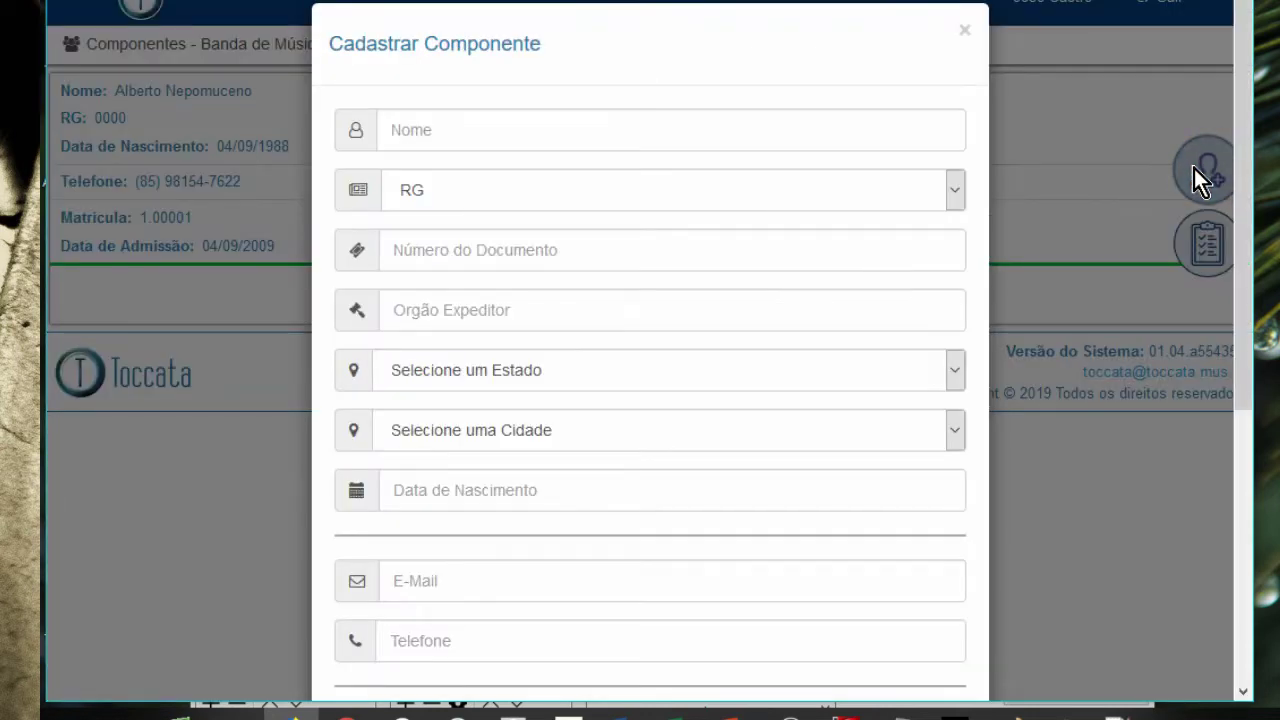
- Enter the member's full name, keep document type RG, and fill in the RG number and issuer SSP
{"action": "left_click", "coordinate": [648, 137]}
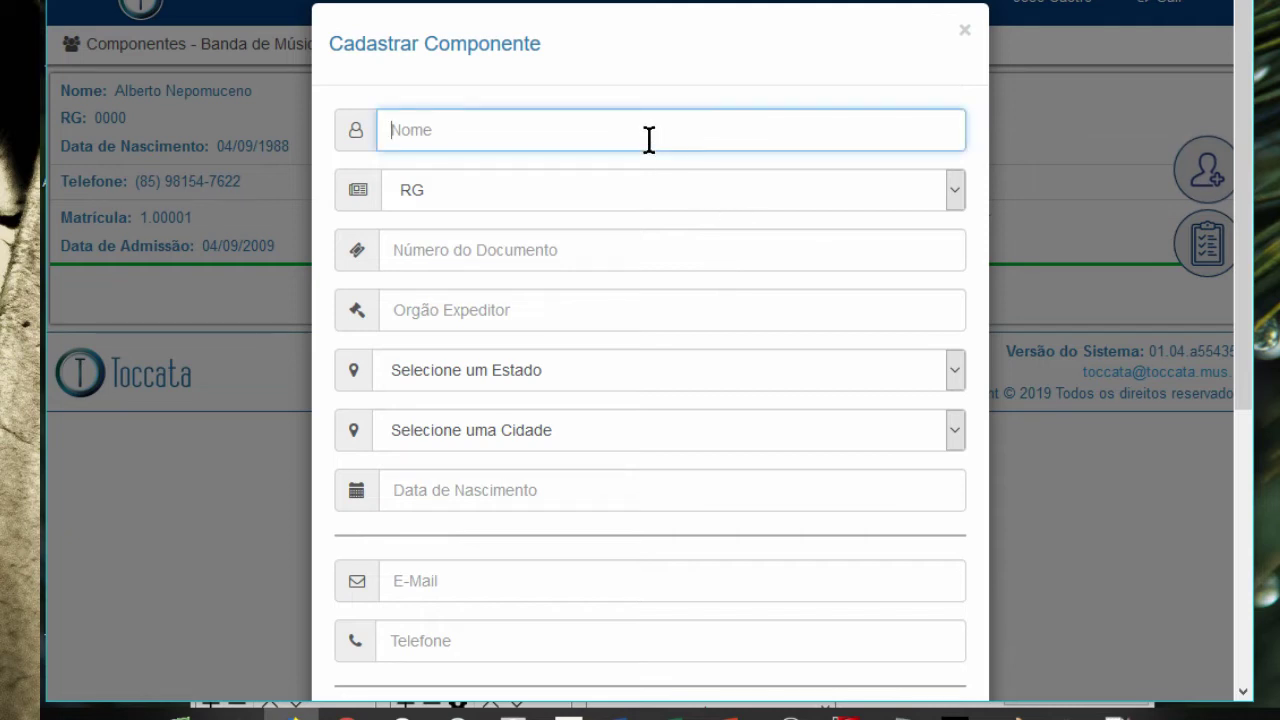
{"action": "left_click", "coordinate": [552, 201]}
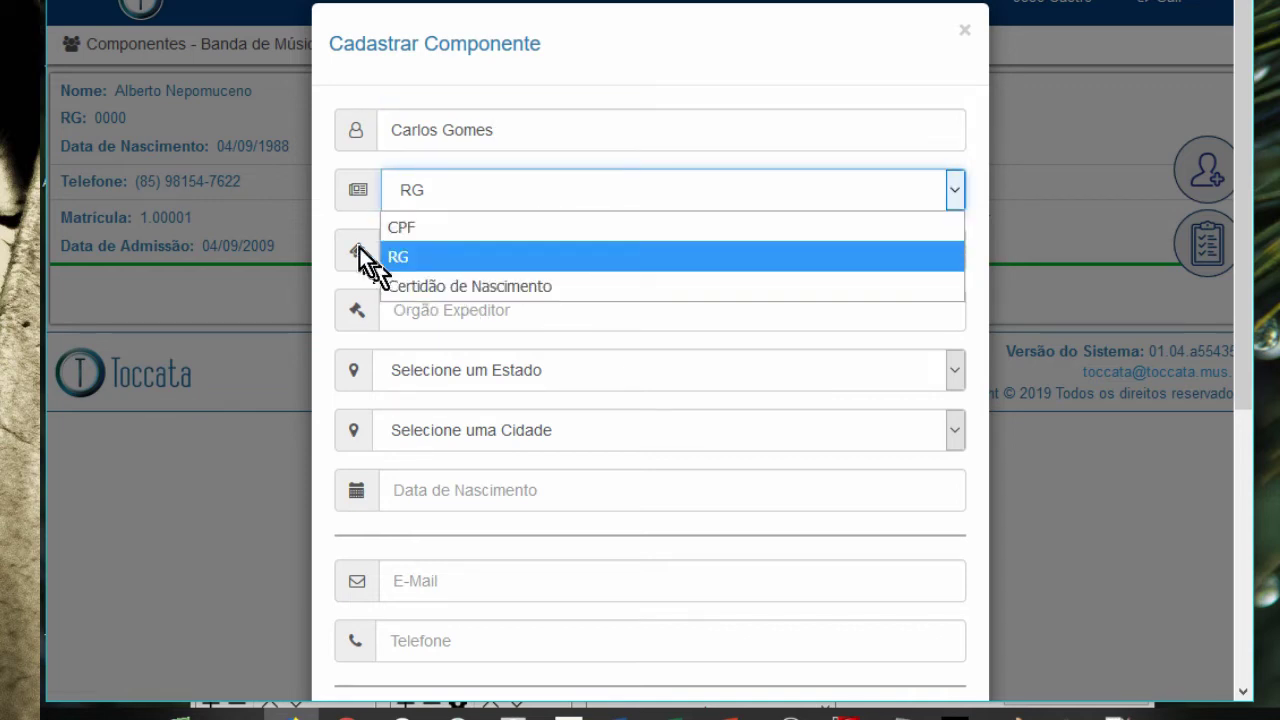
{"action": "left_click", "coordinate": [329, 209]}
{"action": "left_click", "coordinate": [451, 252]}
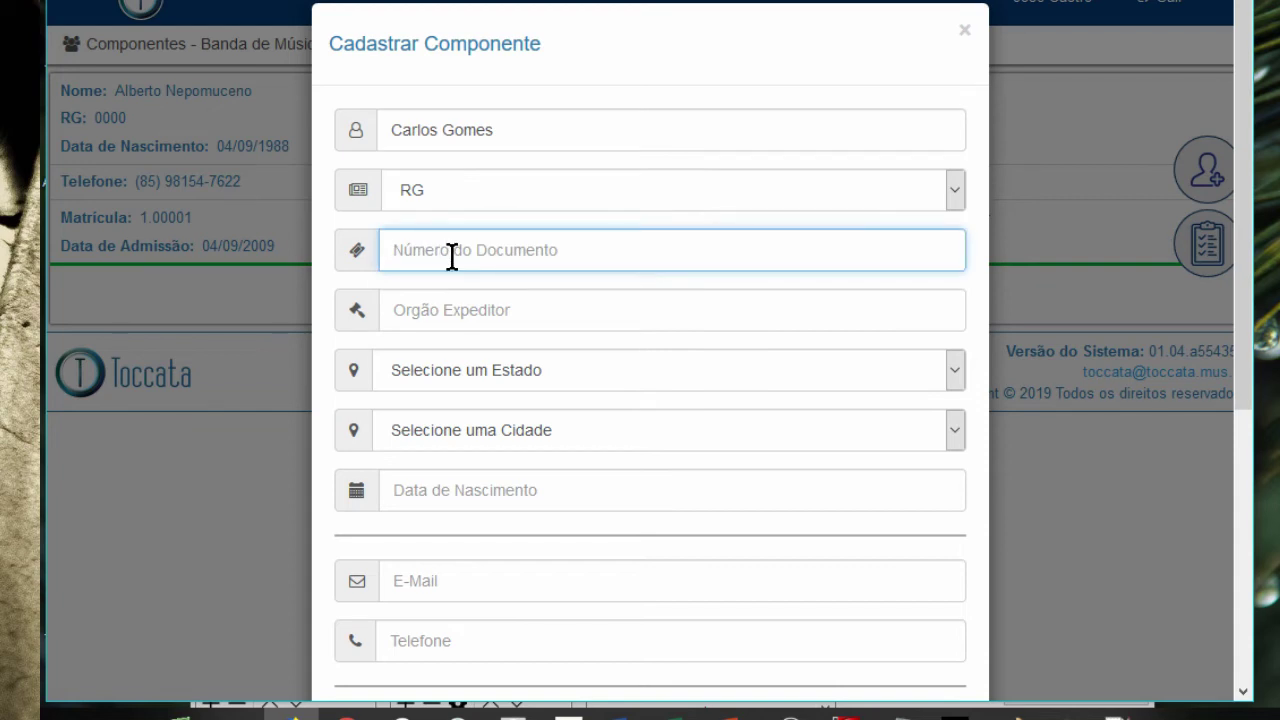
{"action": "type", "text": "0000"}
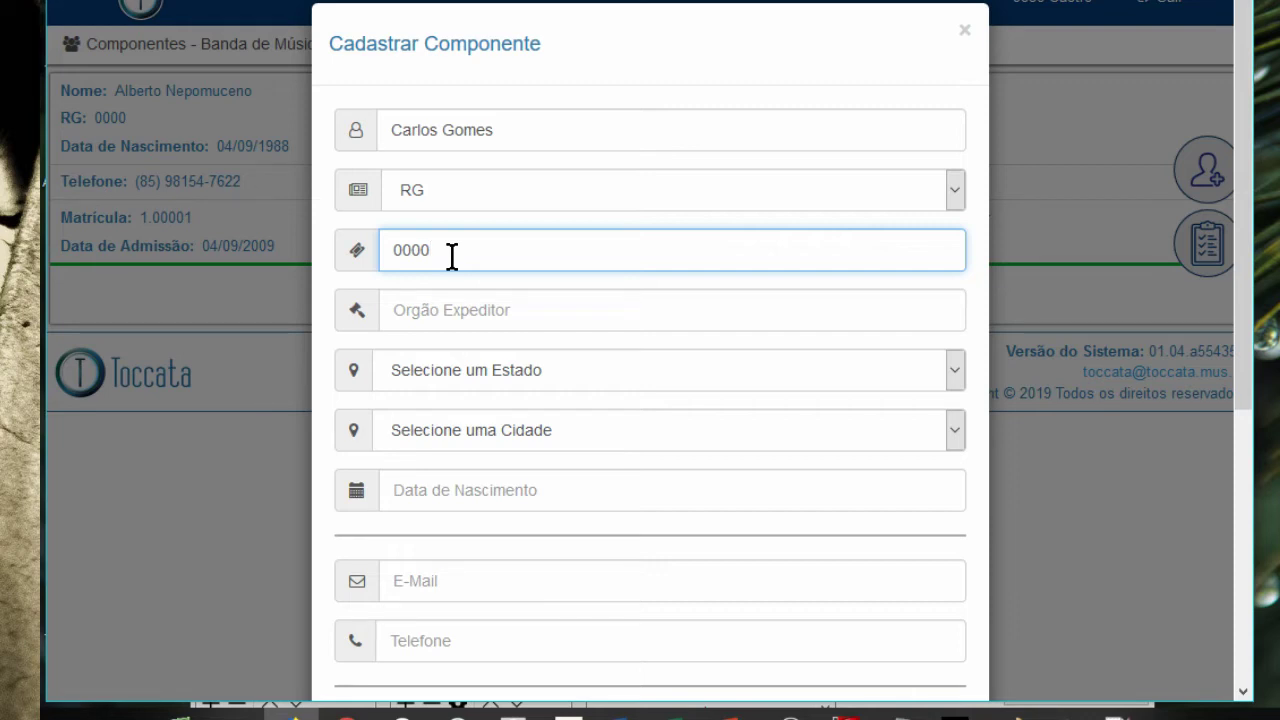
{"action": "left_click", "coordinate": [452, 300]}
{"action": "type", "text": "SPP"}
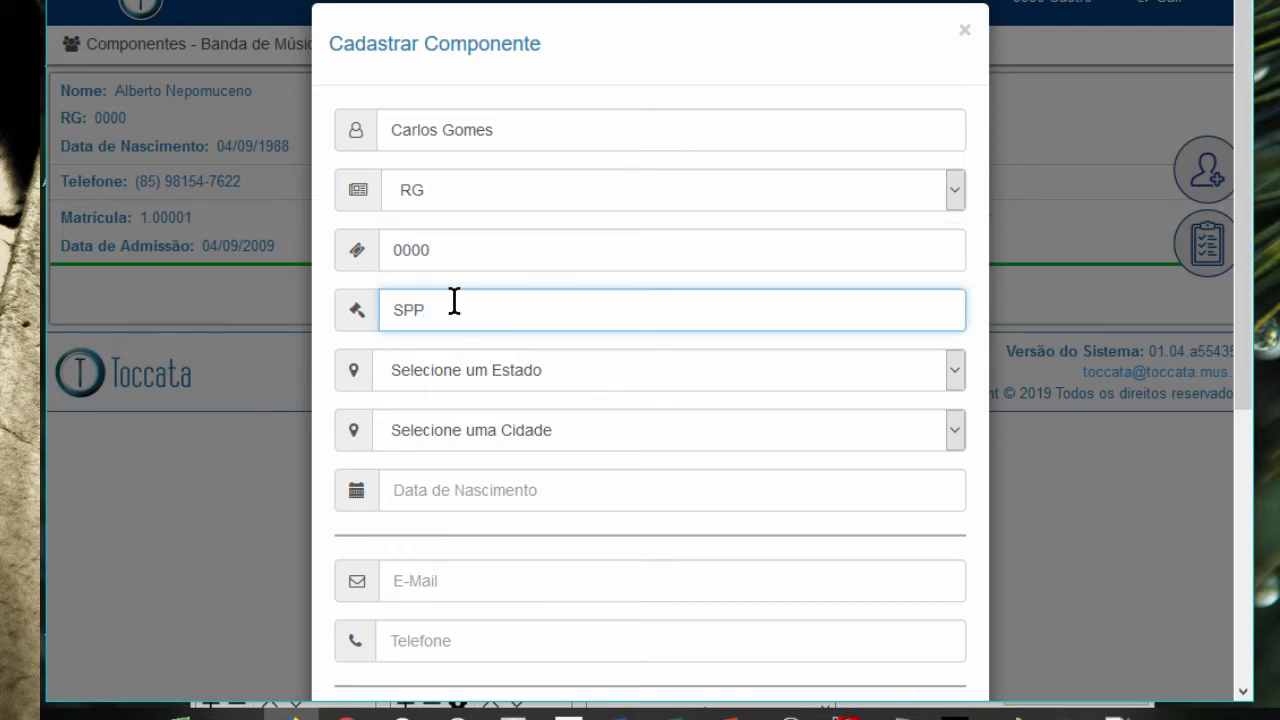
{"action": "key", "text": "BackSpace"}
{"action": "key", "text": "BackSpace"}
{"action": "type", "text": "SP"}
- Choose Ceará as the state and Aquiraz - CE as the city
{"action": "scroll", "coordinate": [505, 340], "scroll_direction": "down", "scroll_amount": 1}
{"action": "left_click", "coordinate": [505, 336]}
{"action": "left_click", "coordinate": [505, 336]}
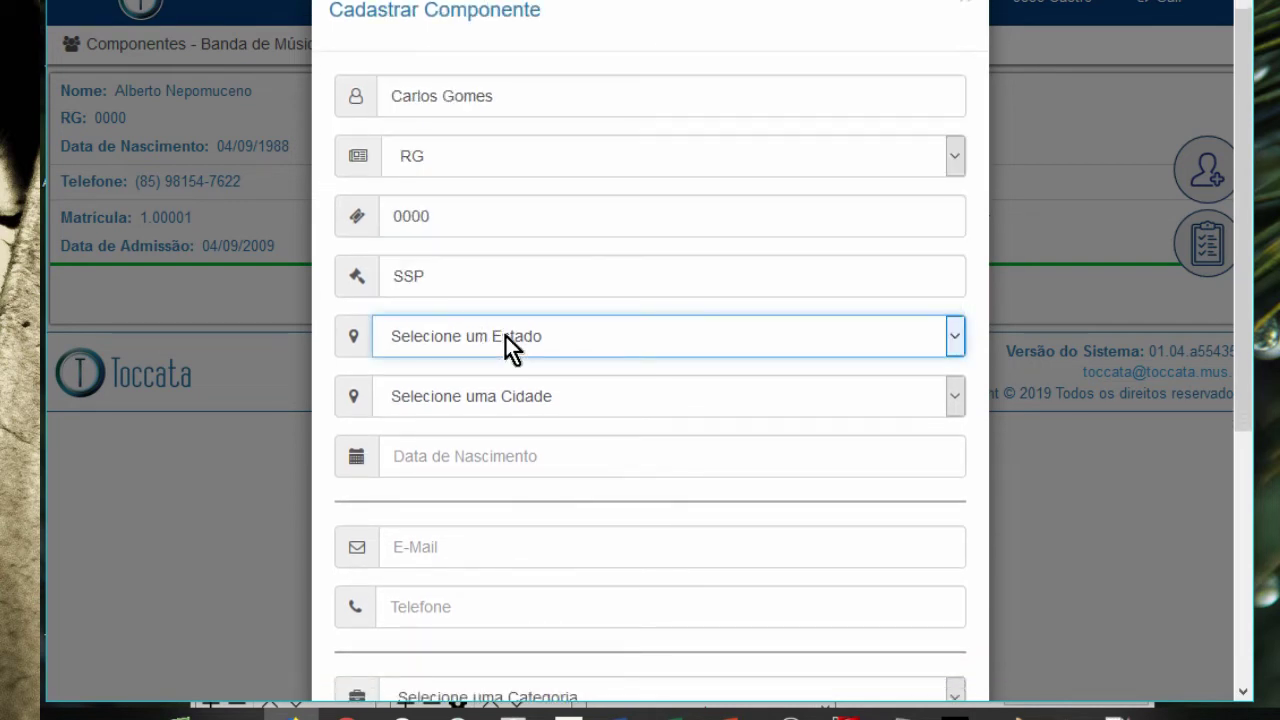
{"action": "key", "text": "c"}
{"action": "left_click", "coordinate": [527, 400]}
{"action": "left_click", "coordinate": [527, 400]}
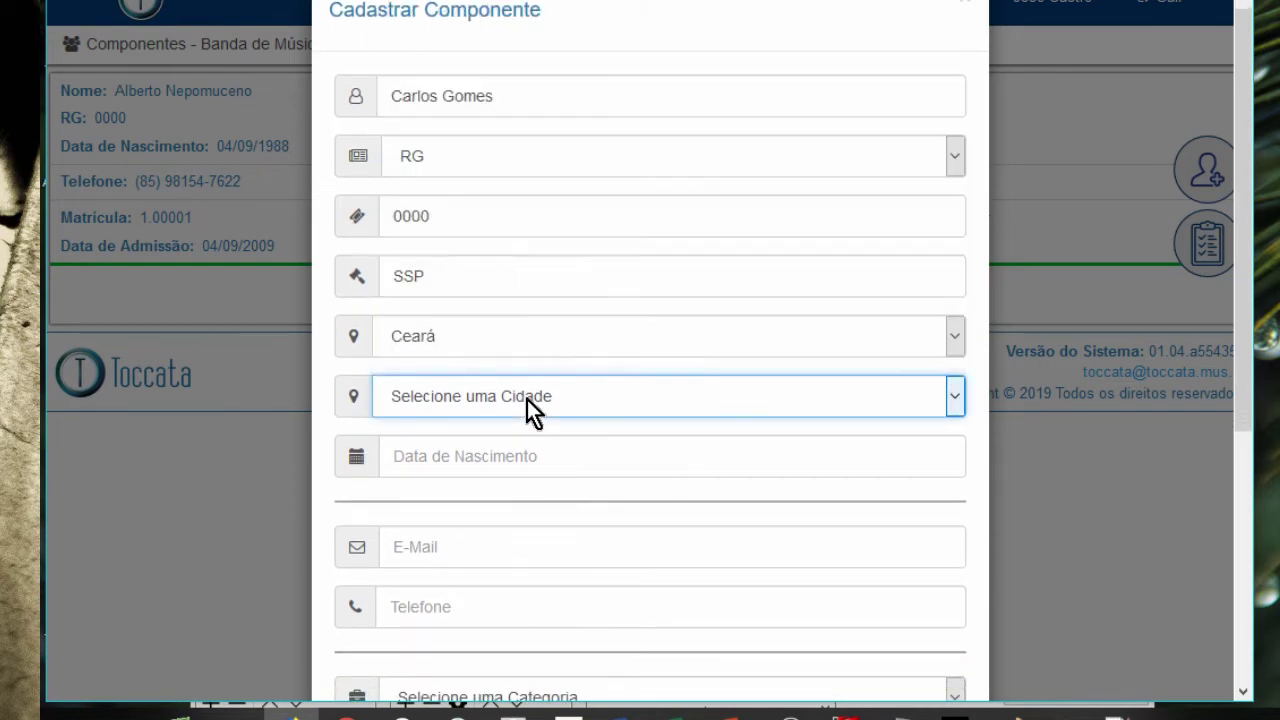
{"action": "left_click", "coordinate": [527, 400]}
{"action": "left_click", "coordinate": [503, 324]}
{"action": "scroll", "coordinate": [540, 400], "scroll_direction": "down", "scroll_amount": 1}
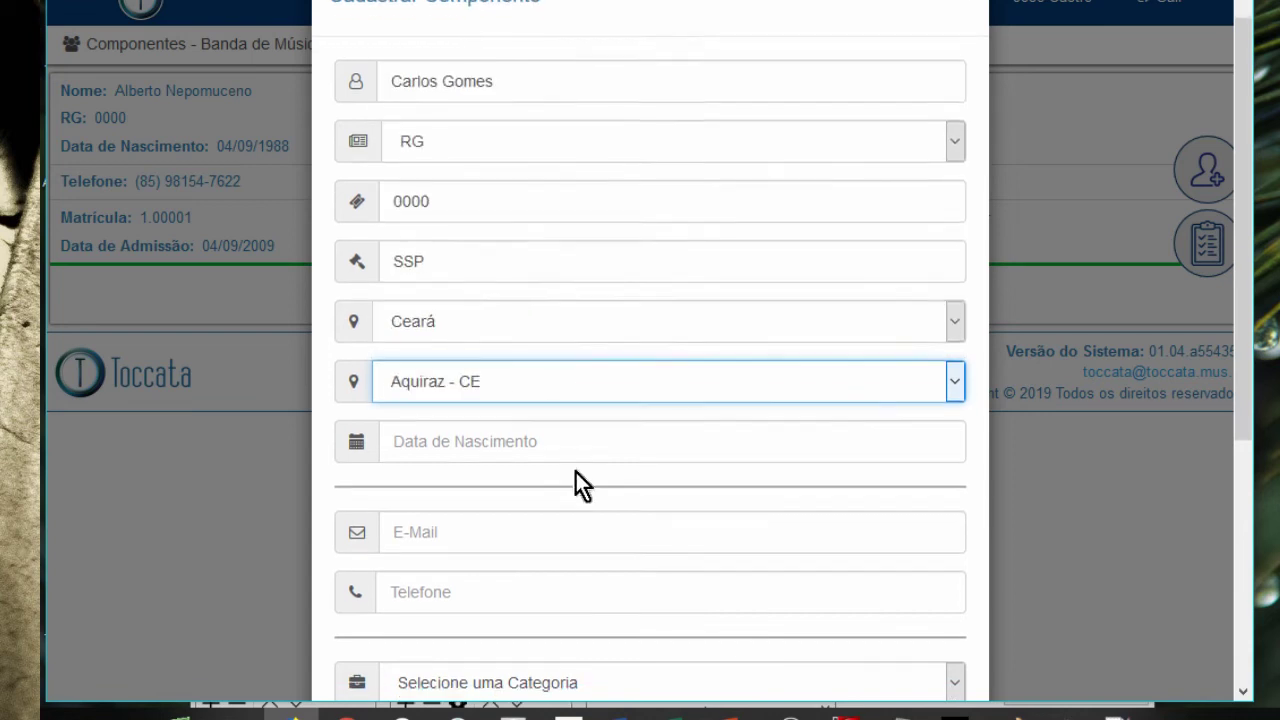
{"action": "left_click", "coordinate": [549, 440]}
{"action": "key", "text": "BackSpace"}
{"action": "key", "text": "BackSpace"}
{"action": "key", "text": "BackSpace"}
{"action": "key", "text": "BackSpace"}
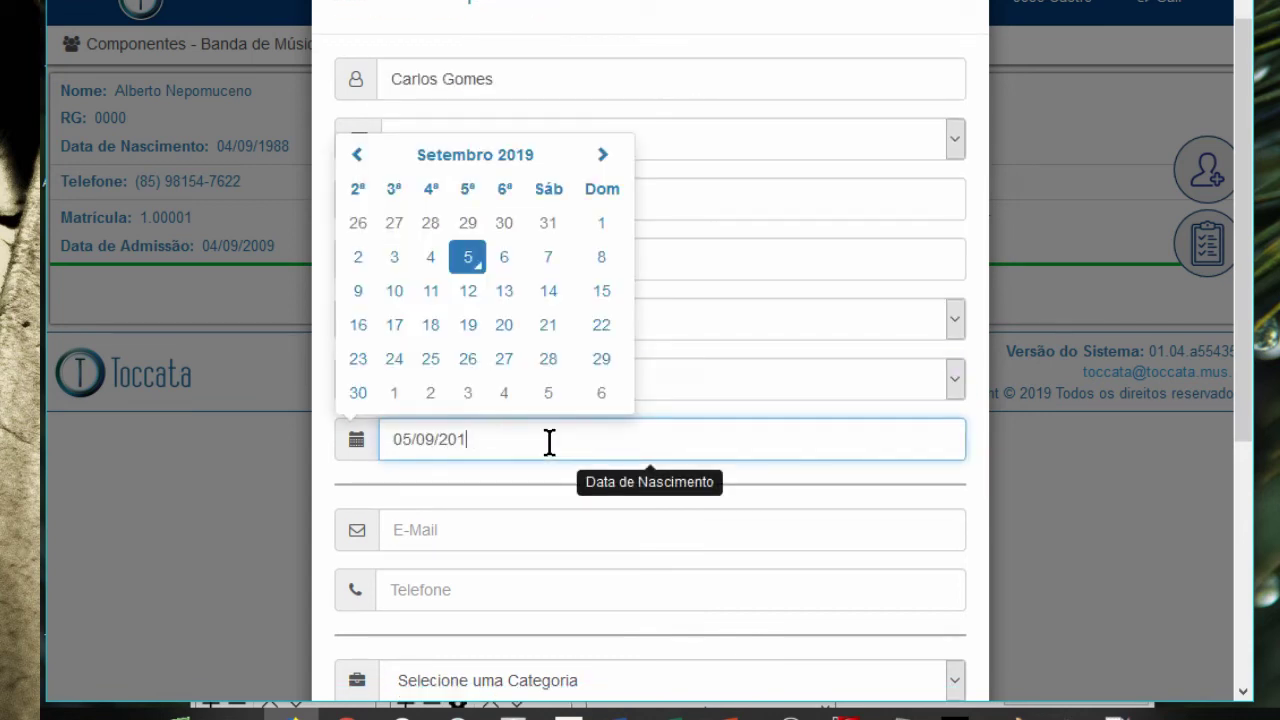
{"action": "type", "text": "1988"}
{"action": "left_click", "coordinate": [545, 533]}
{"action": "key", "text": "Tab"}
- Enter the member's phone number and compare the role options for the Maestro and Músico categories
{"action": "scroll", "coordinate": [1239, 506], "scroll_direction": "down", "scroll_amount": 4}
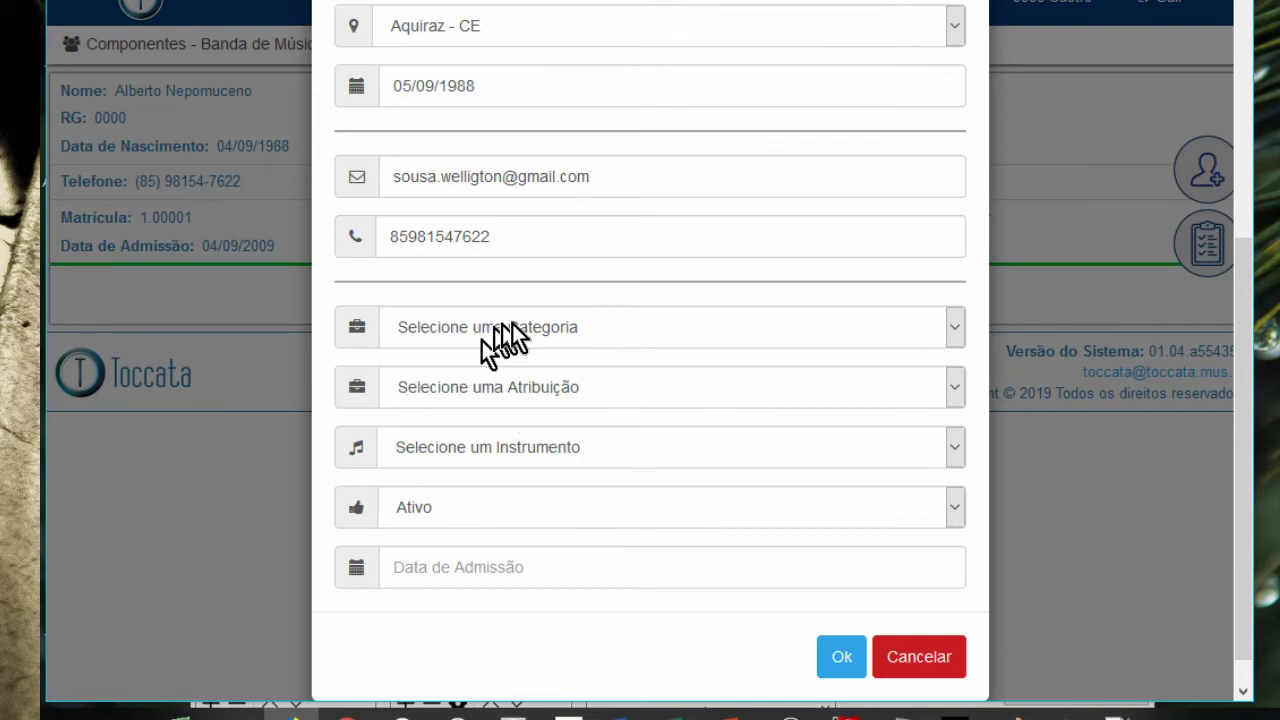
{"action": "left_click", "coordinate": [508, 328]}
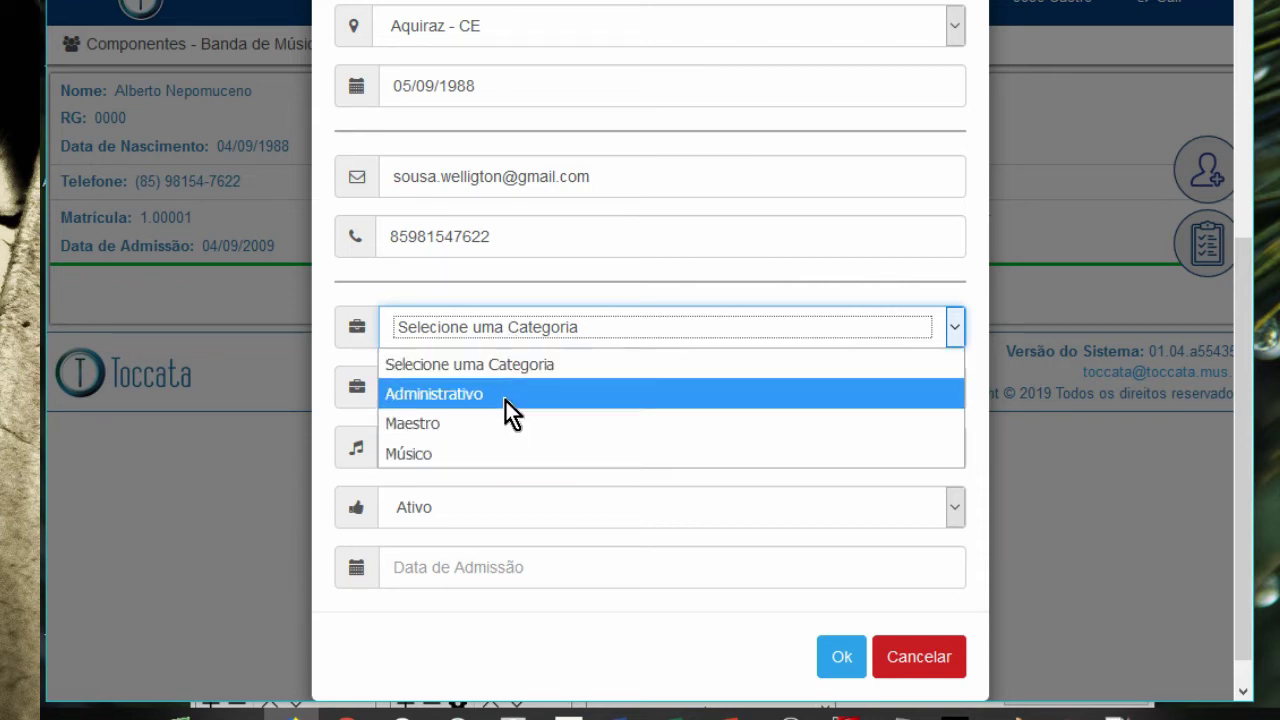
{"action": "left_click", "coordinate": [505, 400]}
{"action": "left_click", "coordinate": [545, 302]}
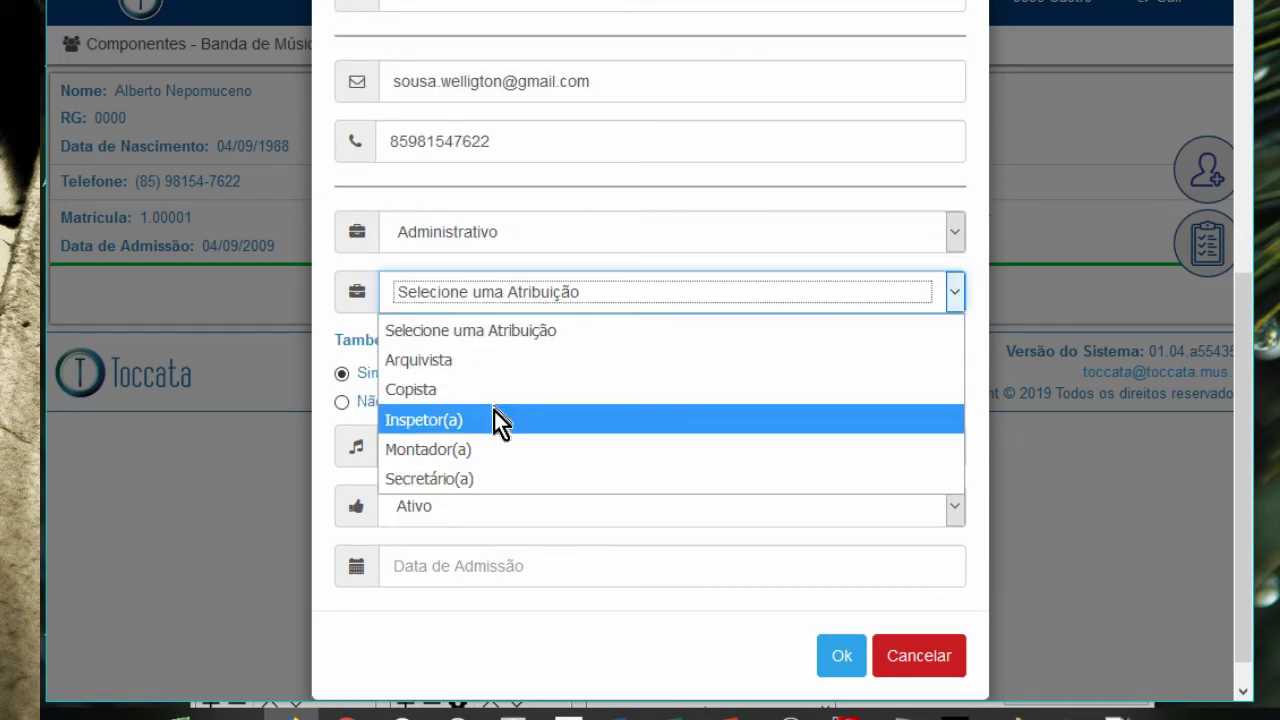
{"action": "left_click", "coordinate": [586, 234]}
{"action": "left_click", "coordinate": [586, 234]}
{"action": "left_click", "coordinate": [525, 330]}
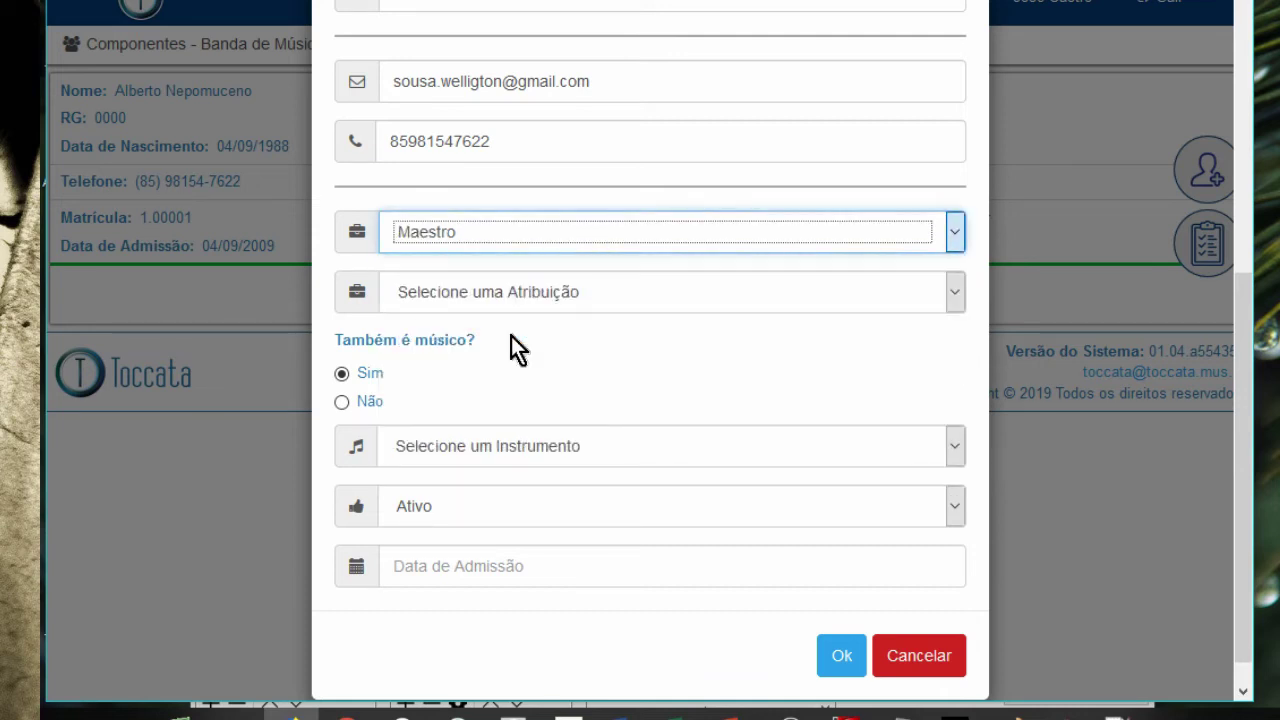
{"action": "left_click", "coordinate": [528, 297]}
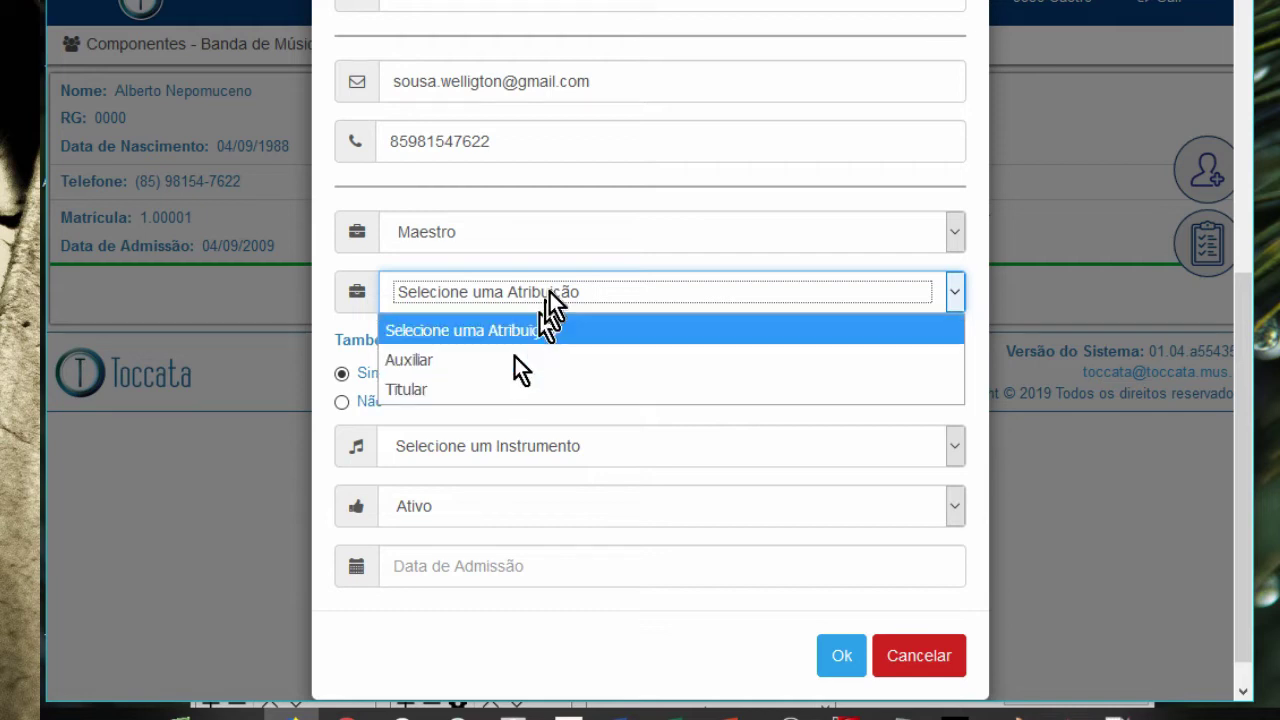
{"action": "left_click", "coordinate": [537, 230]}
{"action": "left_click", "coordinate": [537, 232]}
{"action": "left_click", "coordinate": [490, 356]}
{"action": "left_click", "coordinate": [498, 360]}
{"action": "left_click", "coordinate": [498, 360]}
- Set the member's category to Administrativo with the role Secretário(a)
{"action": "left_click", "coordinate": [519, 420]}
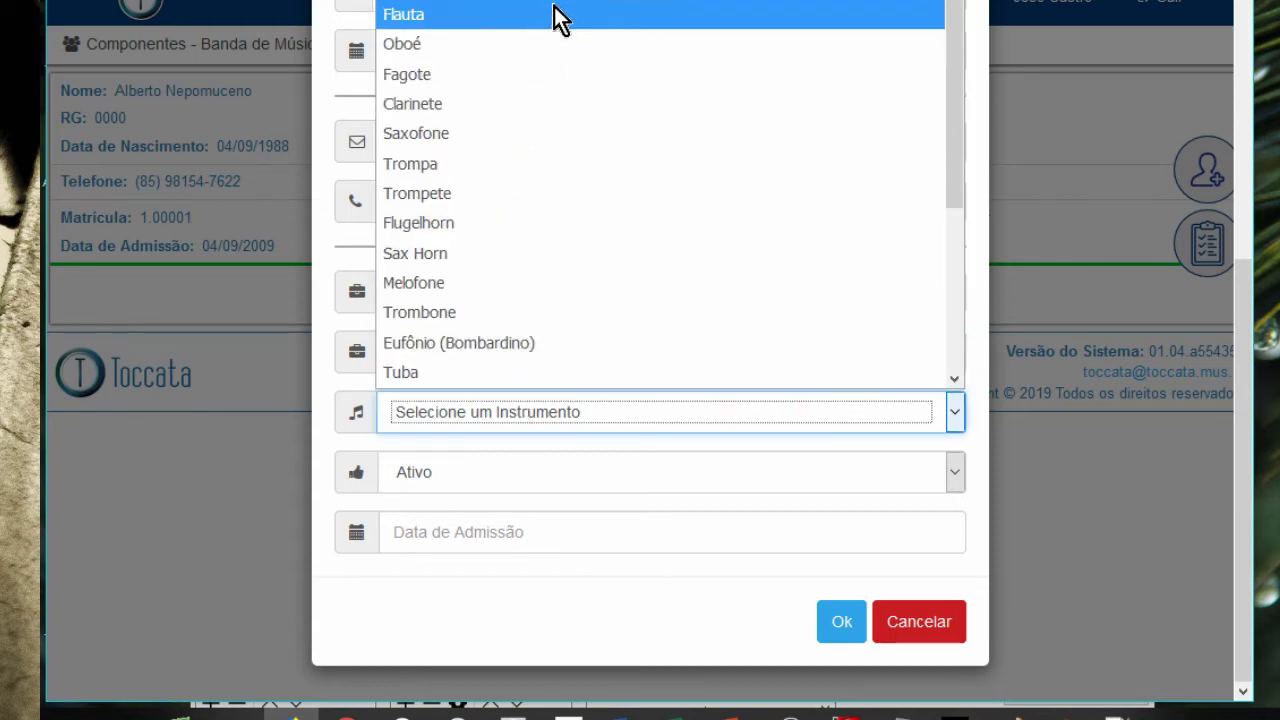
{"action": "left_click", "coordinate": [961, 437]}
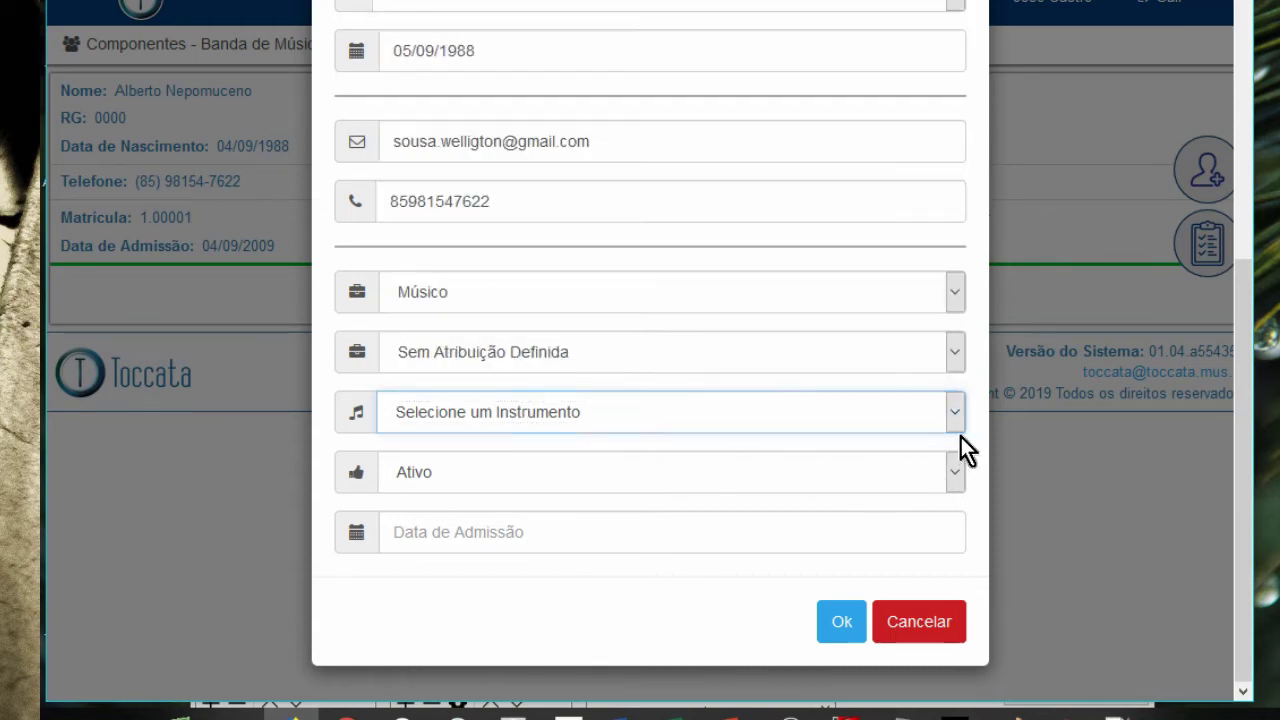
{"action": "left_click", "coordinate": [585, 294]}
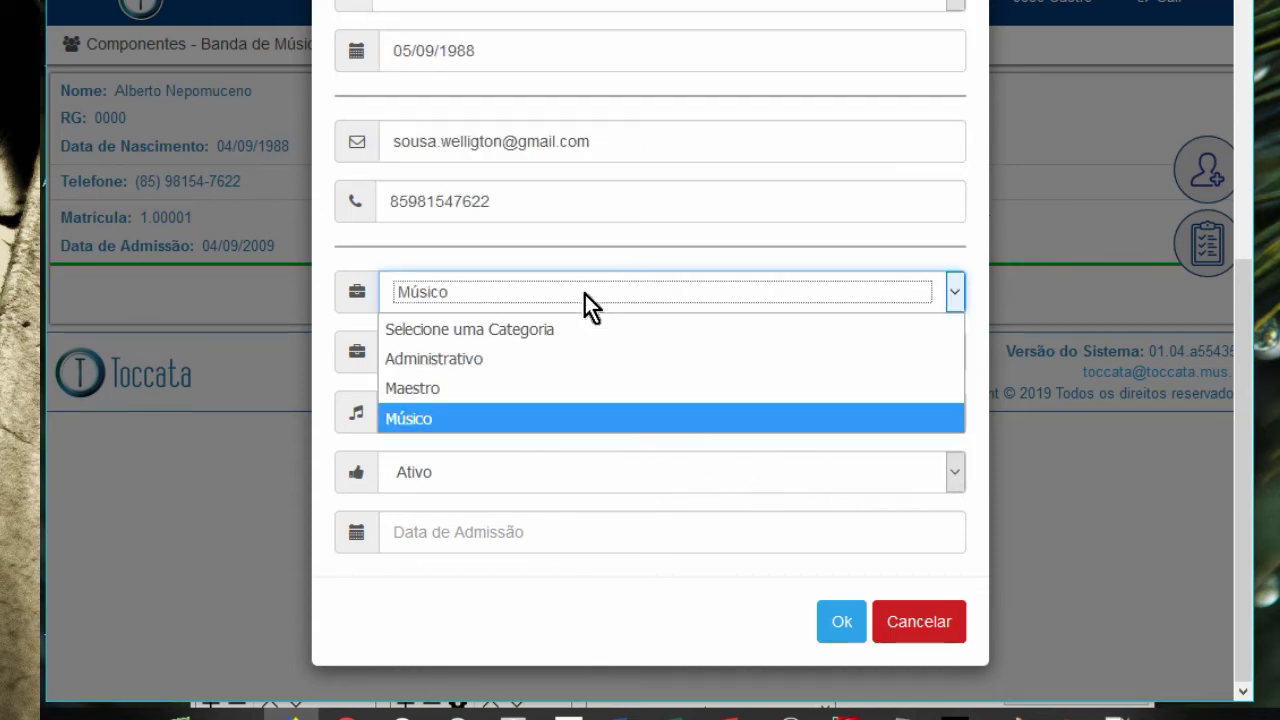
{"action": "left_click", "coordinate": [550, 360]}
{"action": "left_click", "coordinate": [550, 360]}
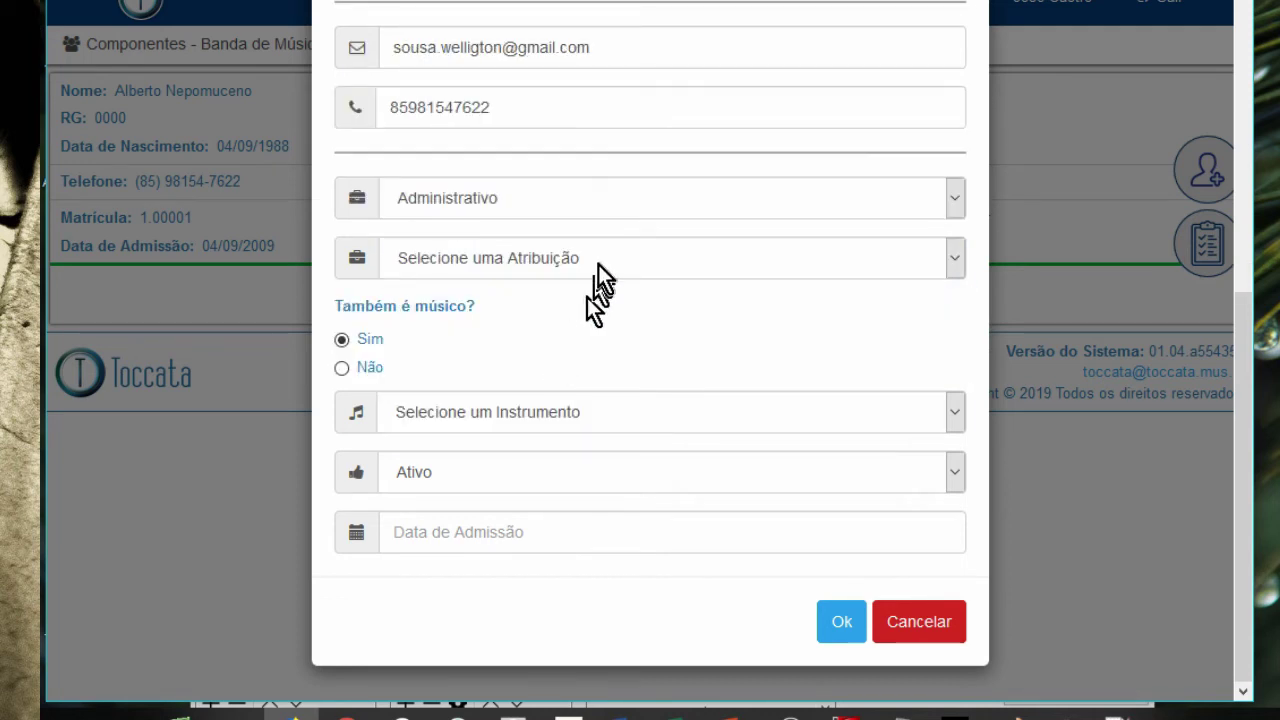
{"action": "left_click", "coordinate": [598, 263]}
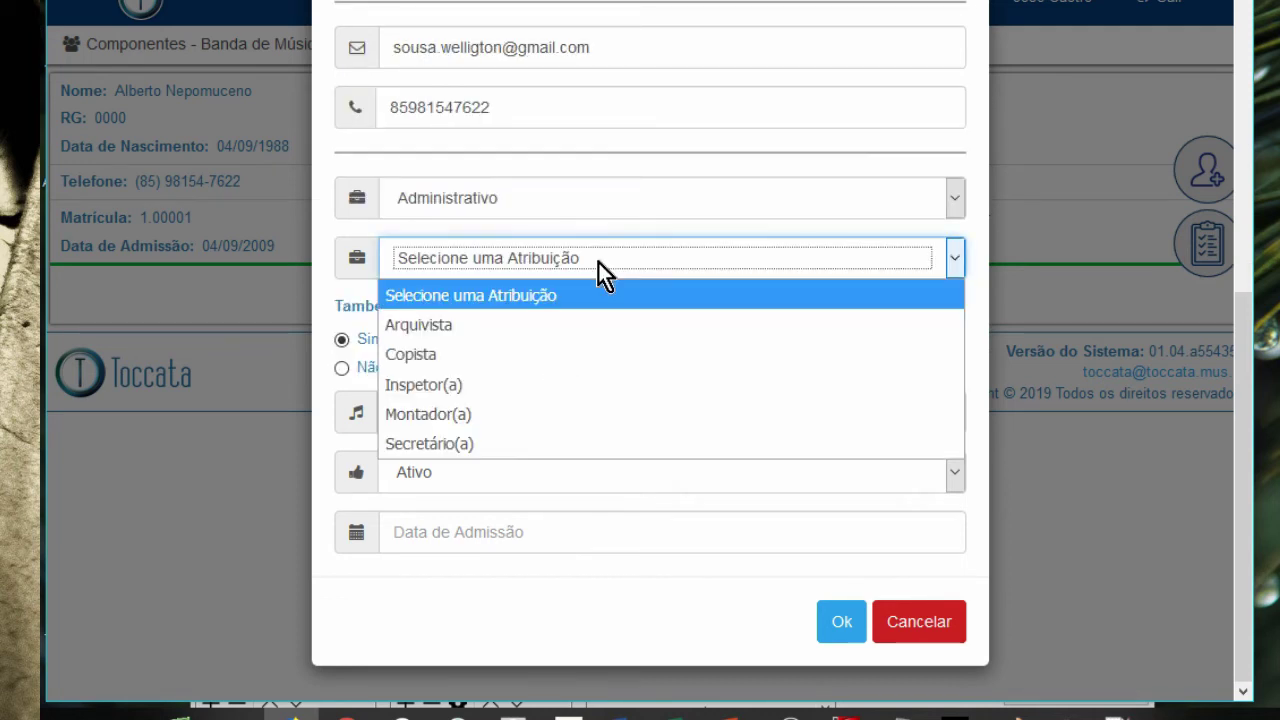
{"action": "left_click", "coordinate": [530, 443]}
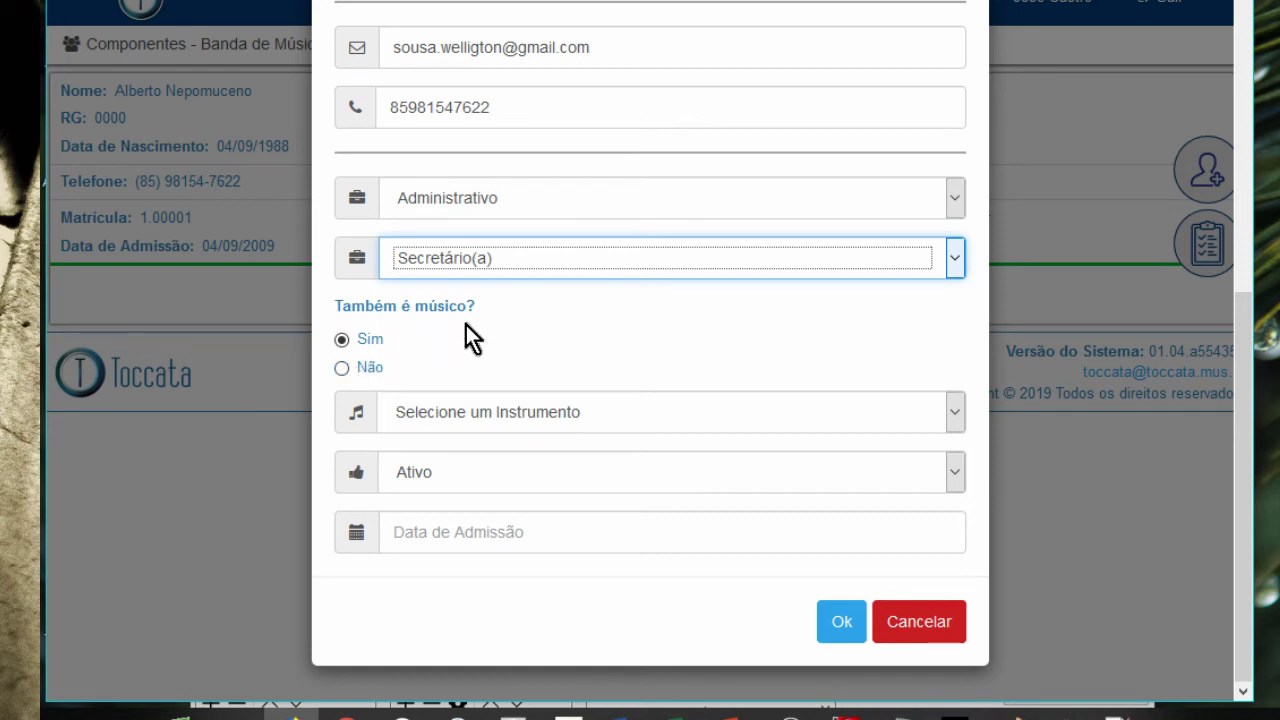
- Mark the member as a musician playing Trombone
{"action": "double_click", "coordinate": [390, 306]}
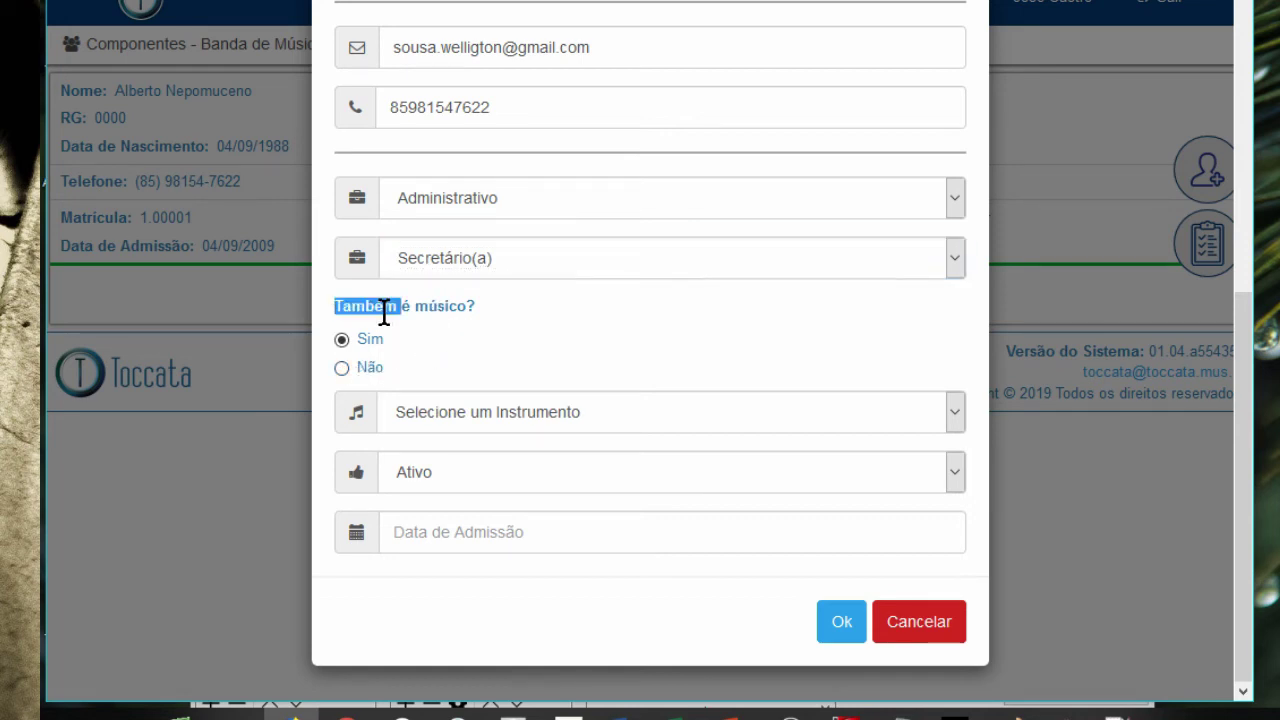
{"action": "left_click", "coordinate": [423, 335]}
{"action": "left_click", "coordinate": [460, 403]}
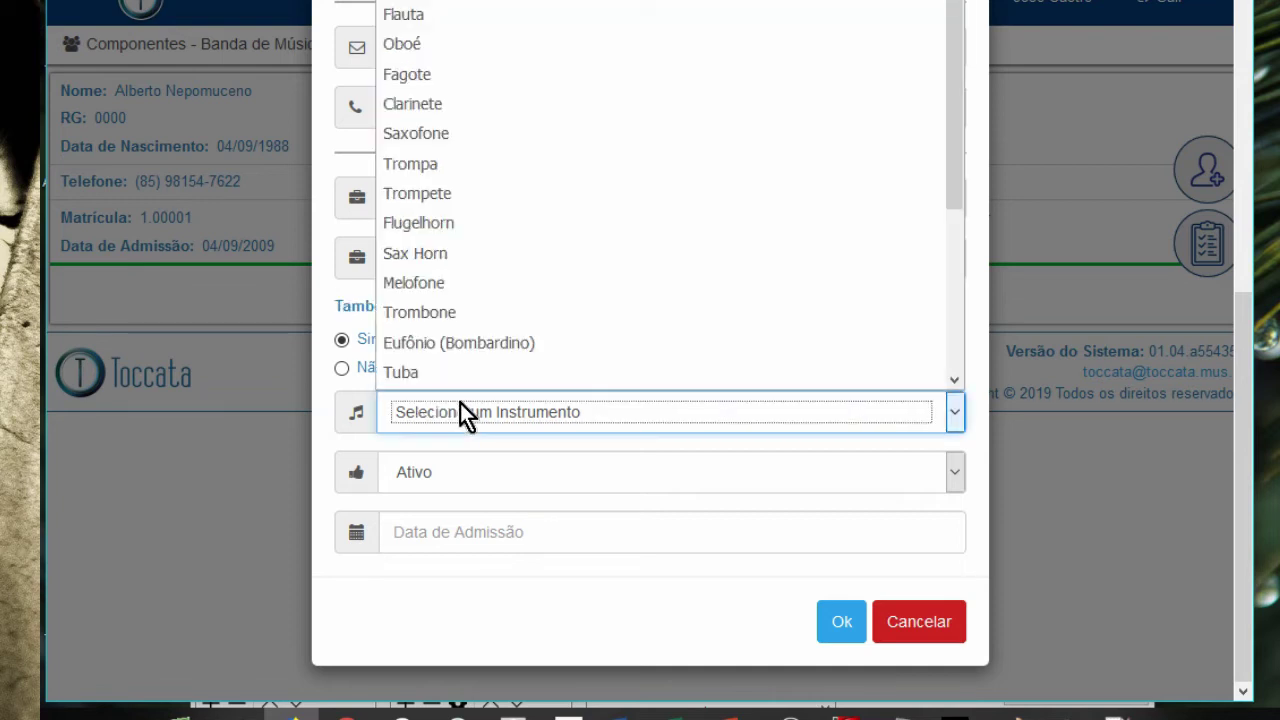
{"action": "left_click", "coordinate": [343, 306]}
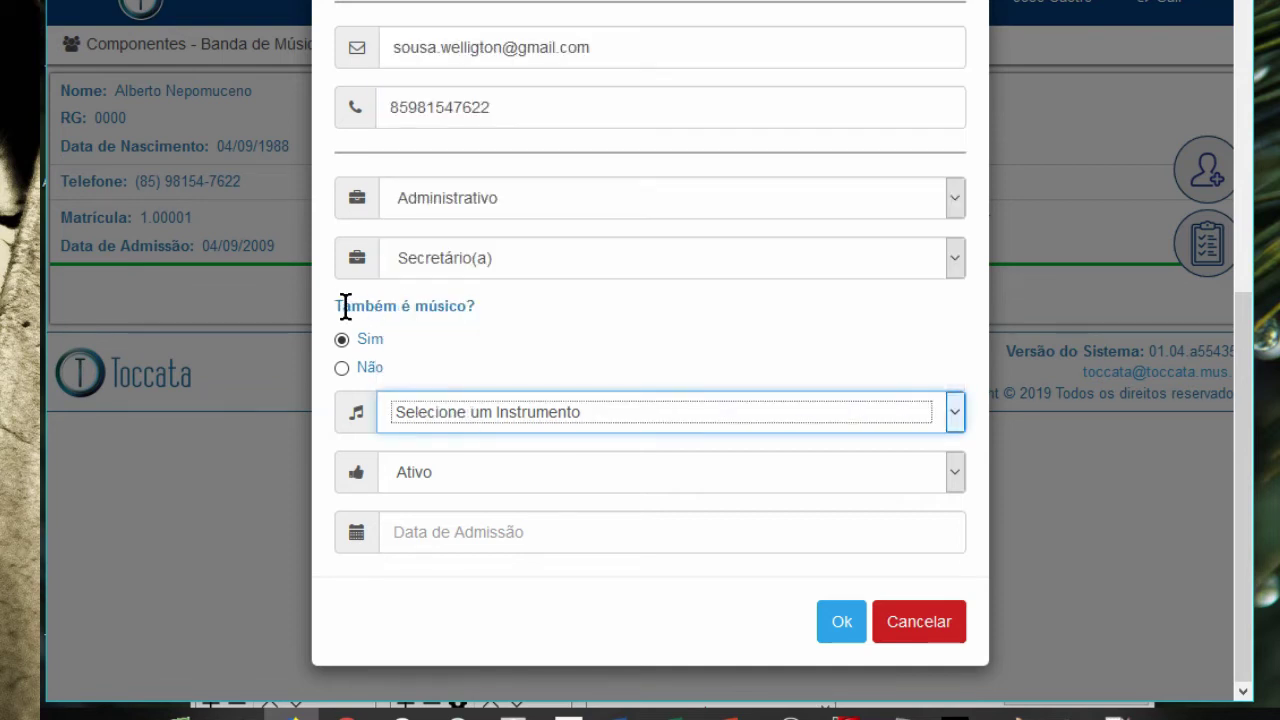
{"action": "left_click", "coordinate": [487, 425]}
{"action": "left_click", "coordinate": [463, 312]}
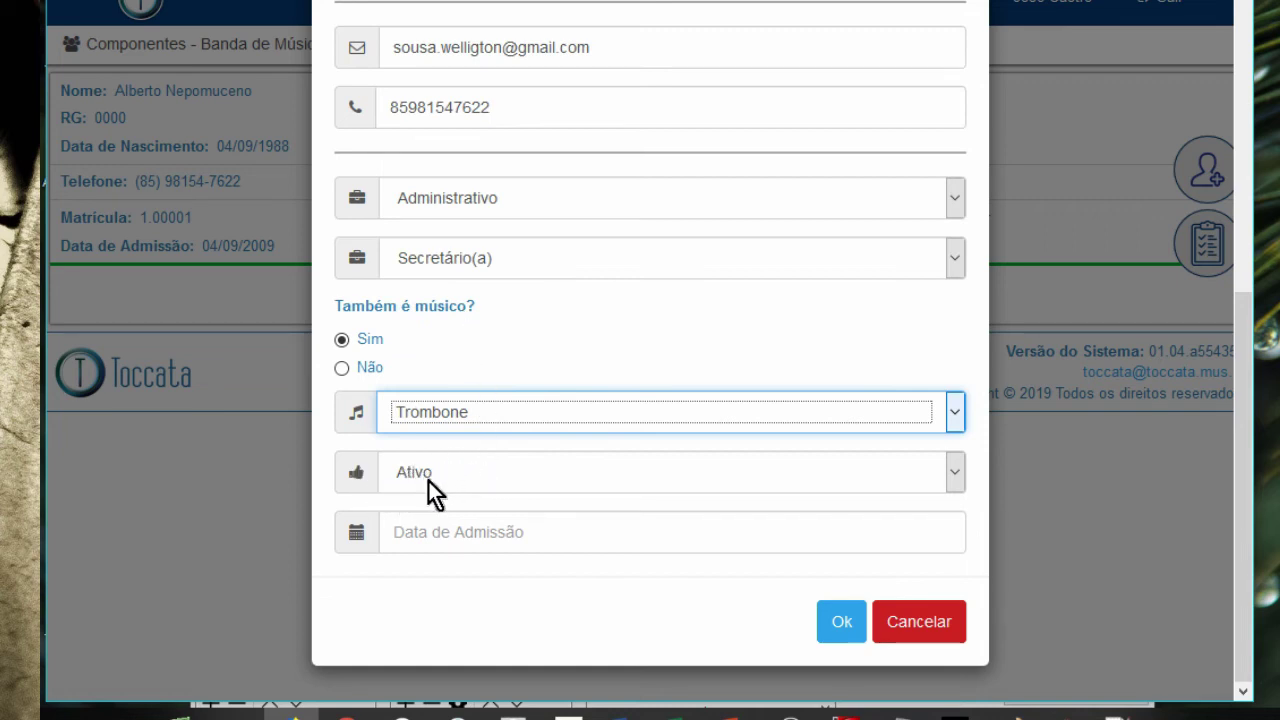
- Keep the status Ativo and set the admission date to 05/09/2009
{"action": "left_click", "coordinate": [454, 478]}
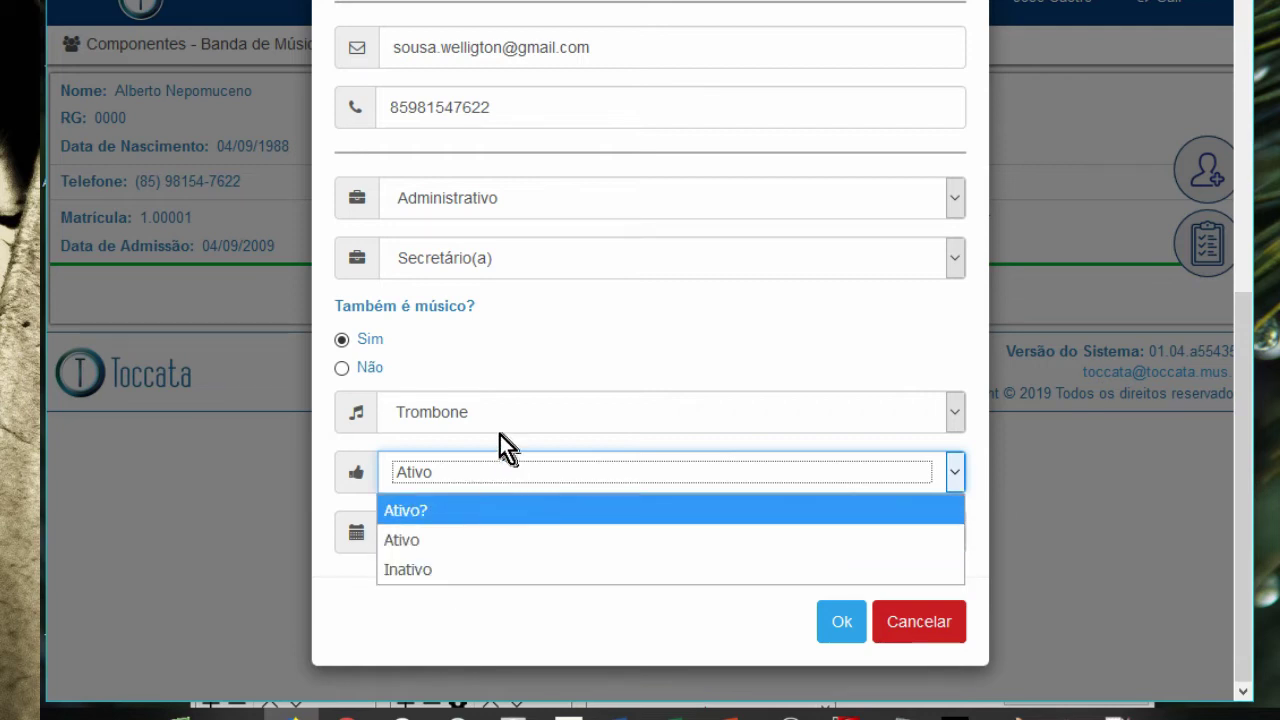
{"action": "left_click", "coordinate": [521, 385]}
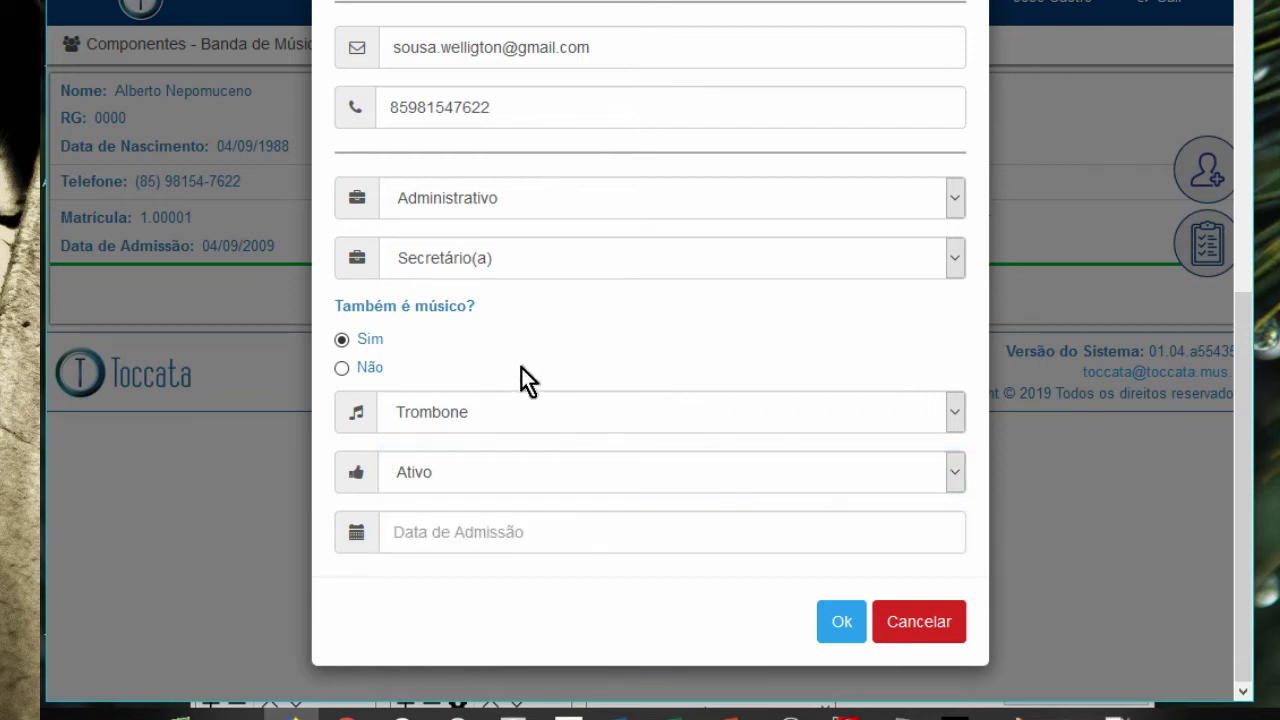
{"action": "left_click", "coordinate": [520, 528]}
{"action": "key", "text": "BackSpace"}
{"action": "key", "text": "BackSpace"}
{"action": "type", "text": "00"}
{"action": "key", "text": "BackSpace"}
{"action": "type", "text": "9"}
{"action": "left_click", "coordinate": [519, 586]}
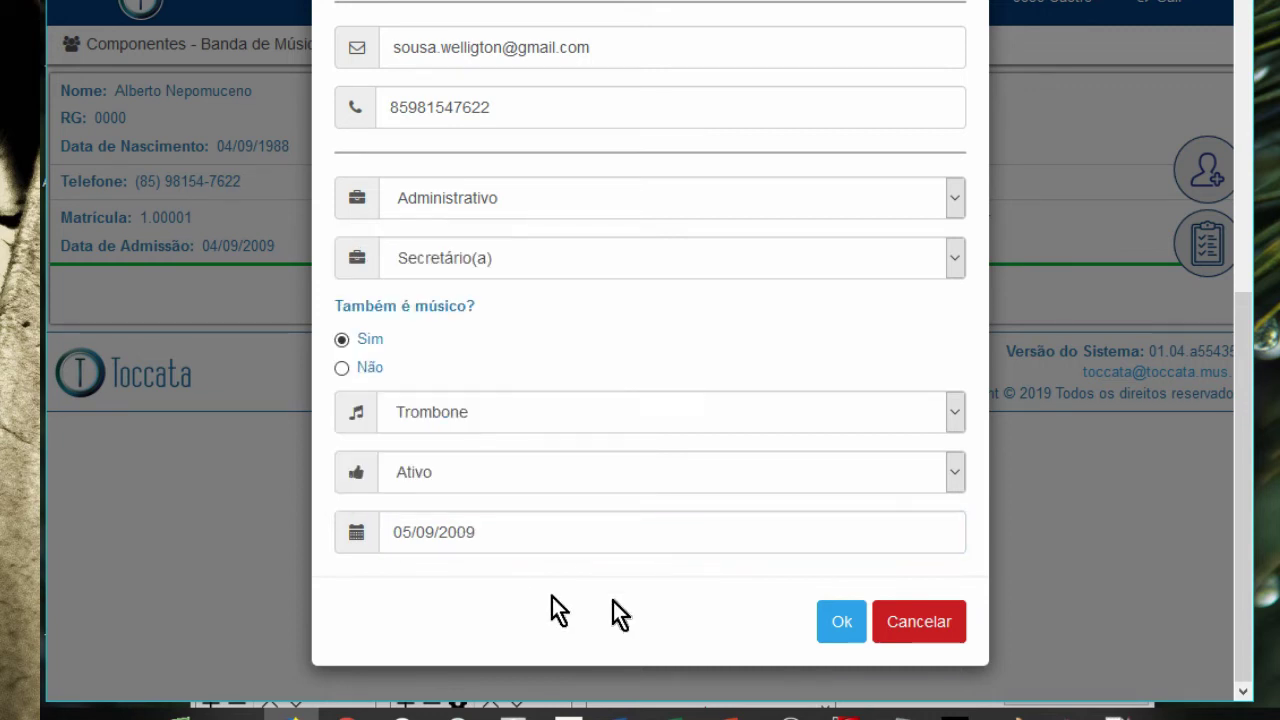
- Save the new member, then go to the band's events page from the Dashboard
{"action": "left_click", "coordinate": [843, 622]}
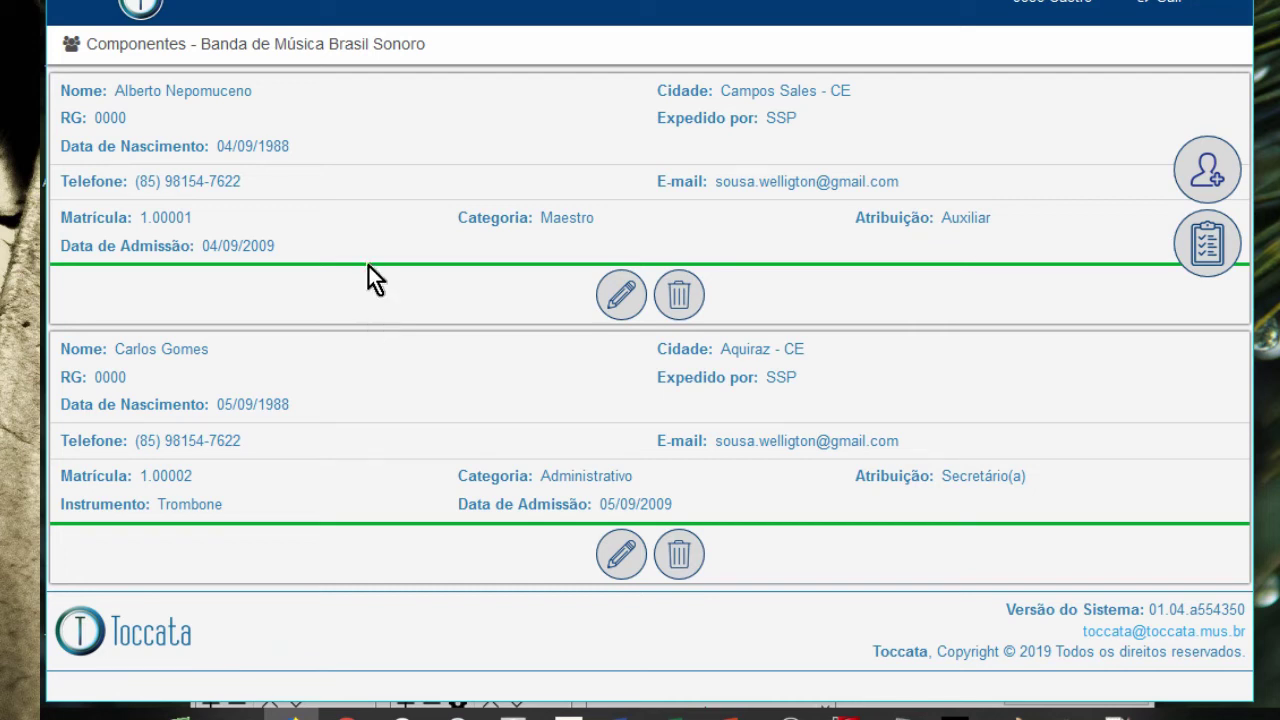
{"action": "left_click", "coordinate": [157, 10]}
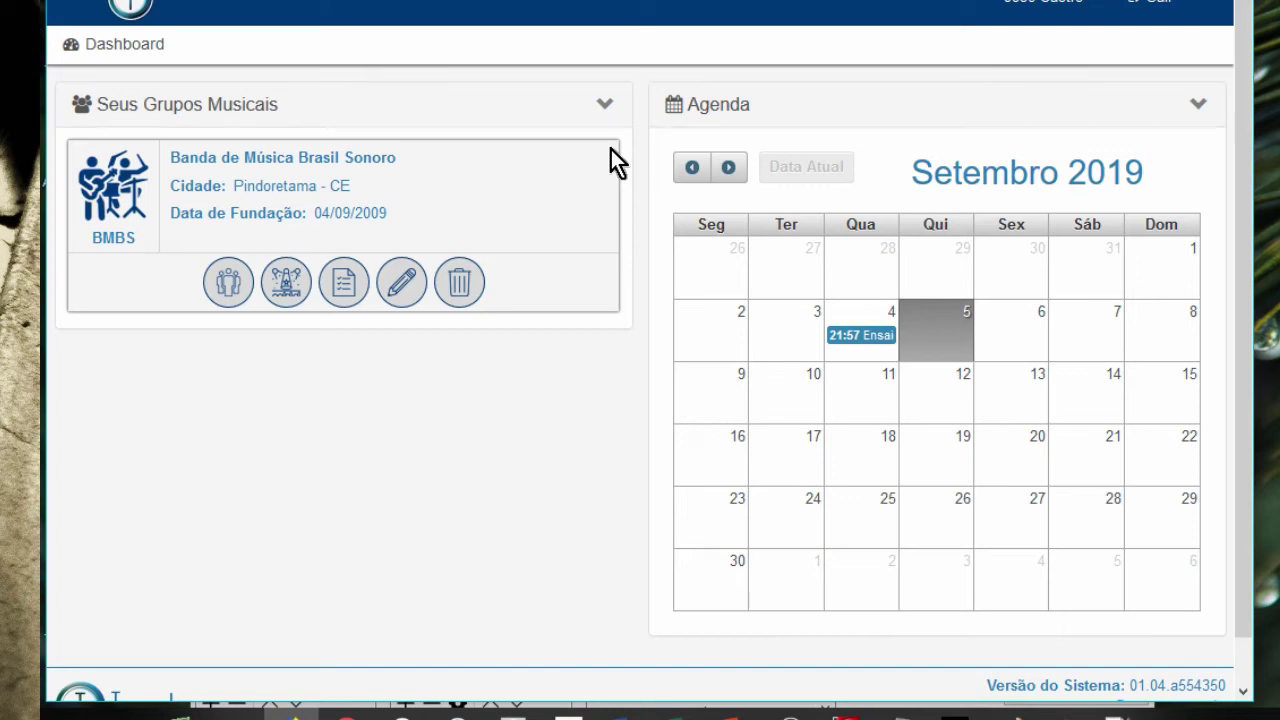
{"action": "left_click", "coordinate": [300, 292]}
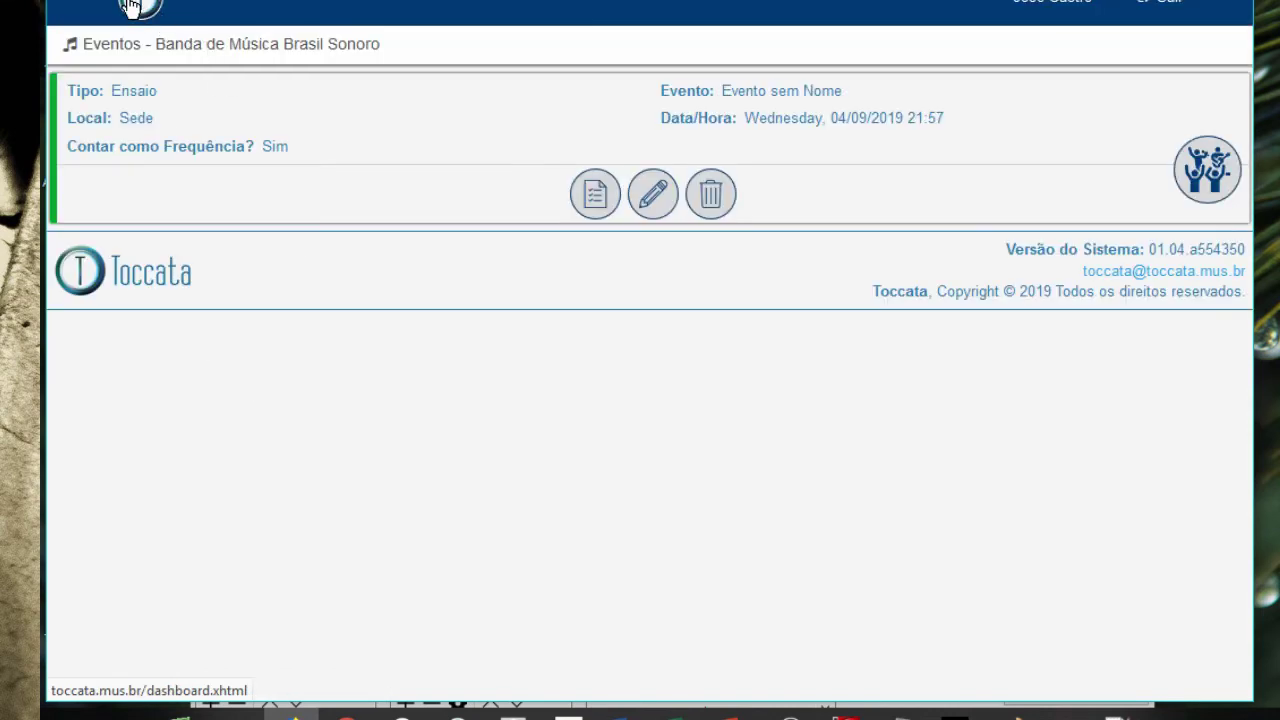
{"action": "left_click", "coordinate": [130, 8]}
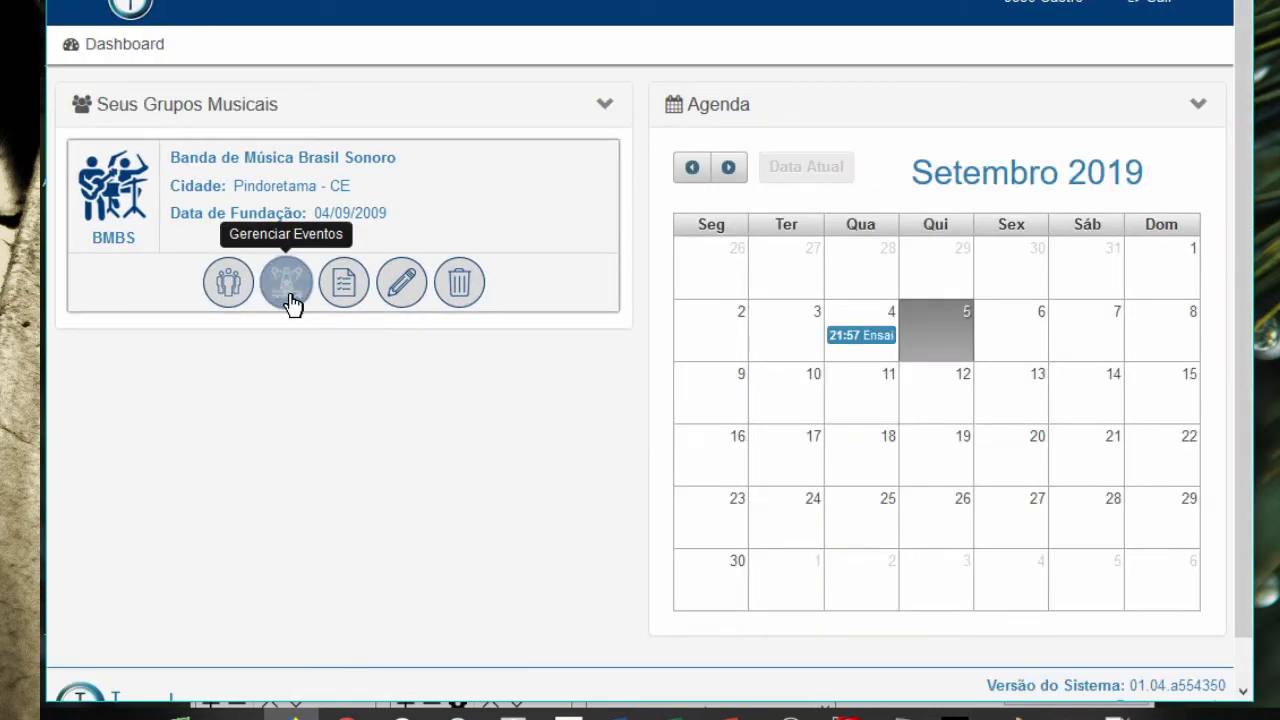
{"action": "left_click", "coordinate": [288, 297]}
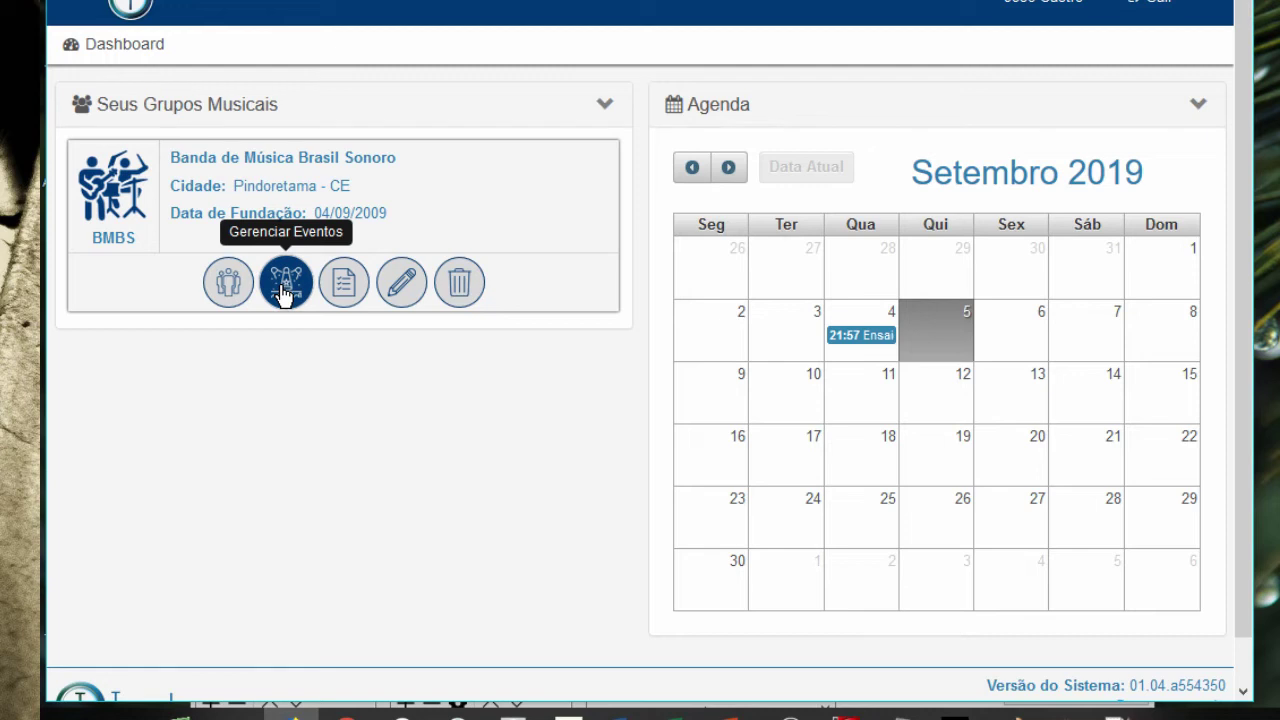
{"action": "left_click", "coordinate": [284, 290]}
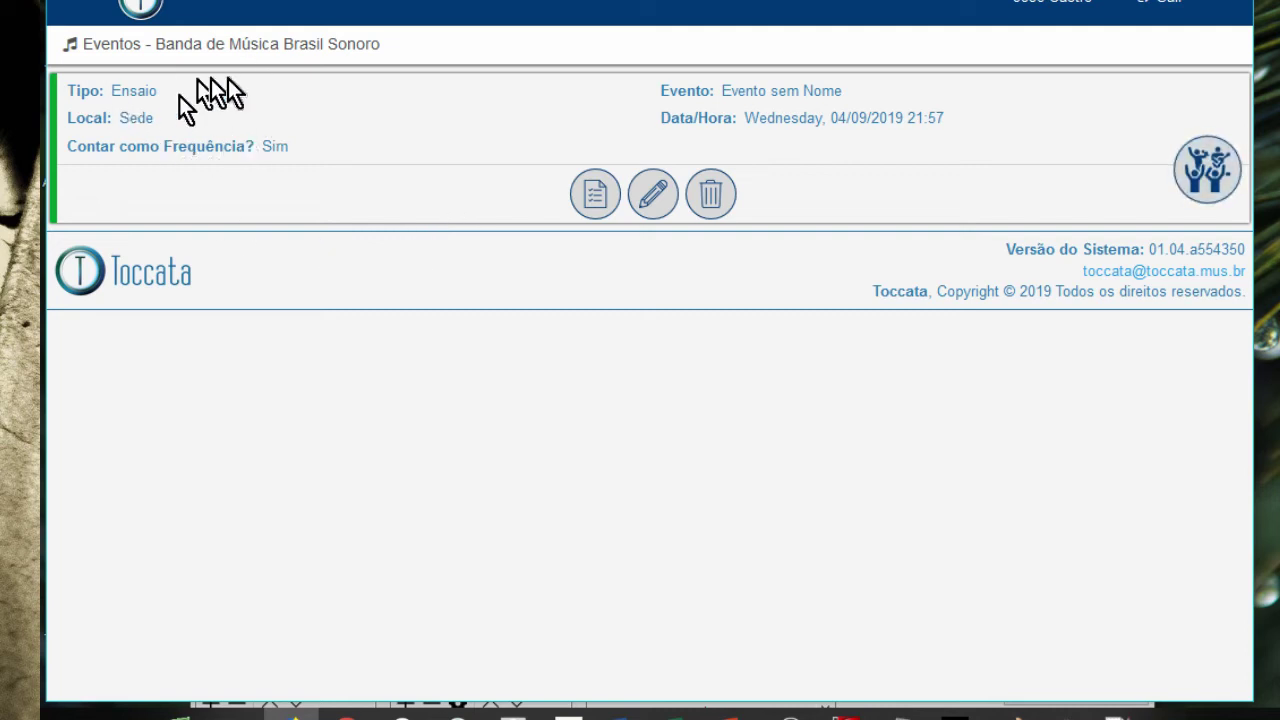
- Start a new event of type Reunião
{"action": "left_click", "coordinate": [1216, 182]}
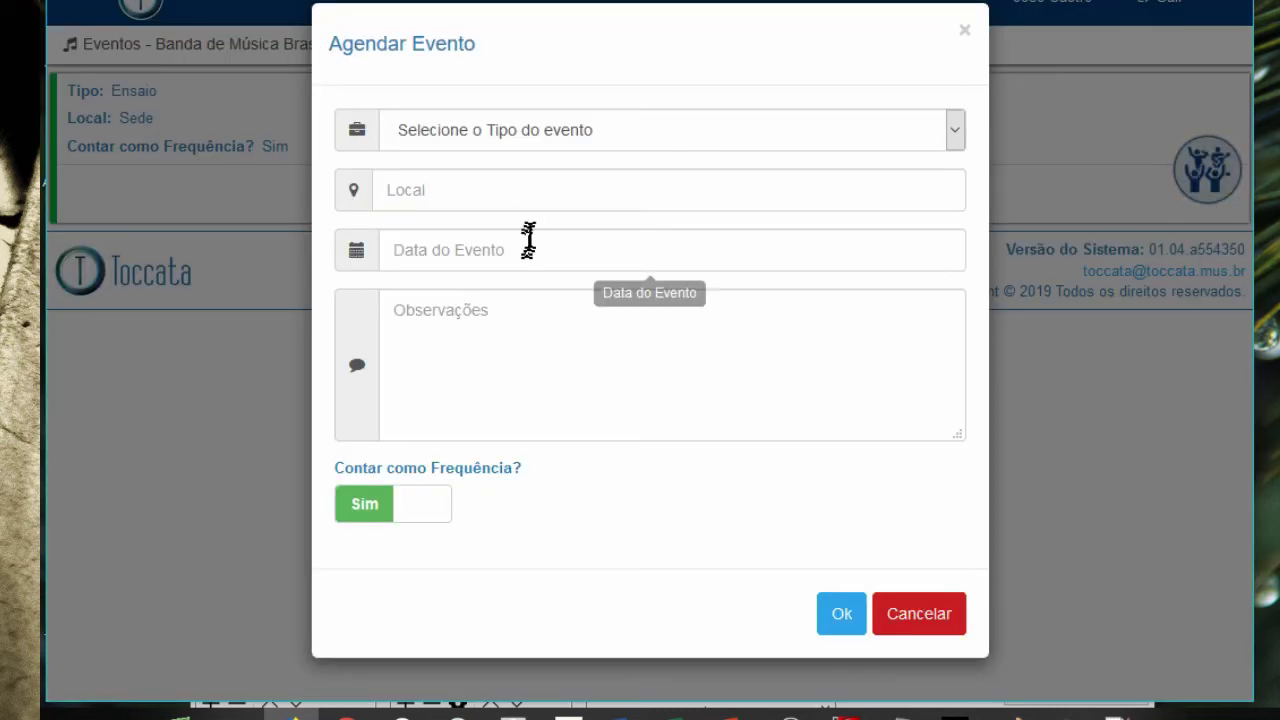
{"action": "left_click", "coordinate": [582, 141]}
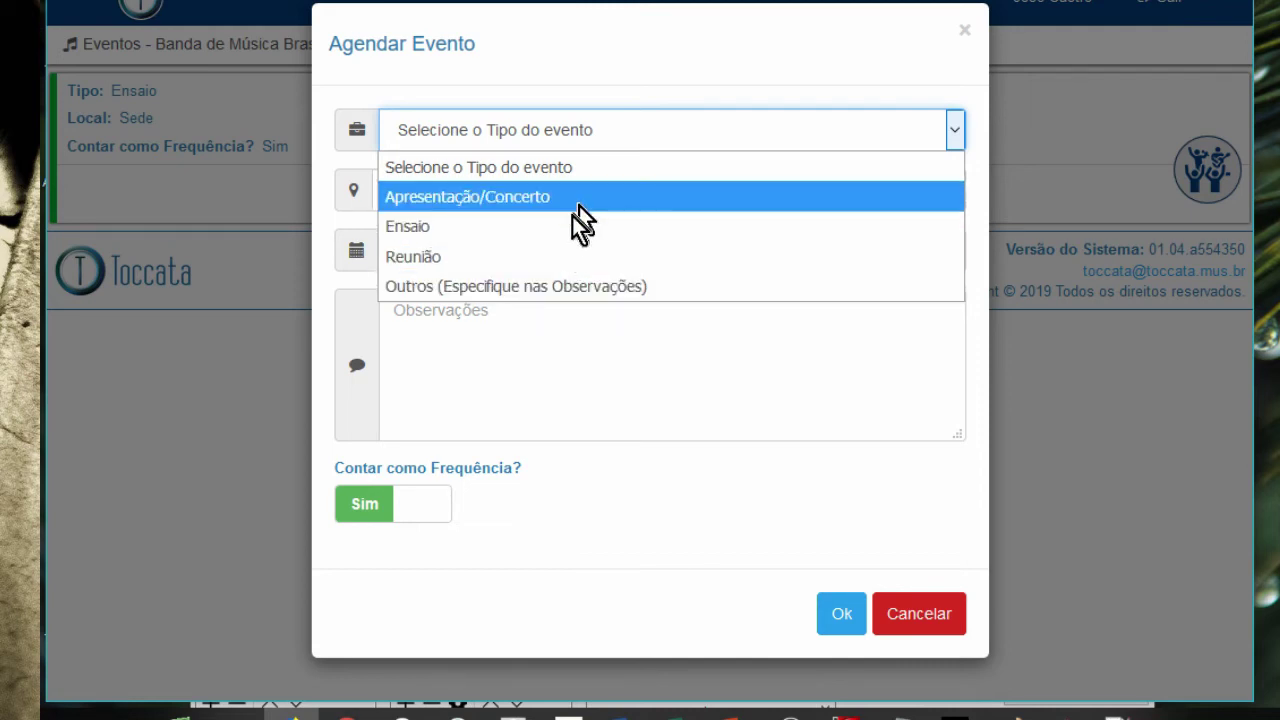
{"action": "left_click", "coordinate": [563, 257]}
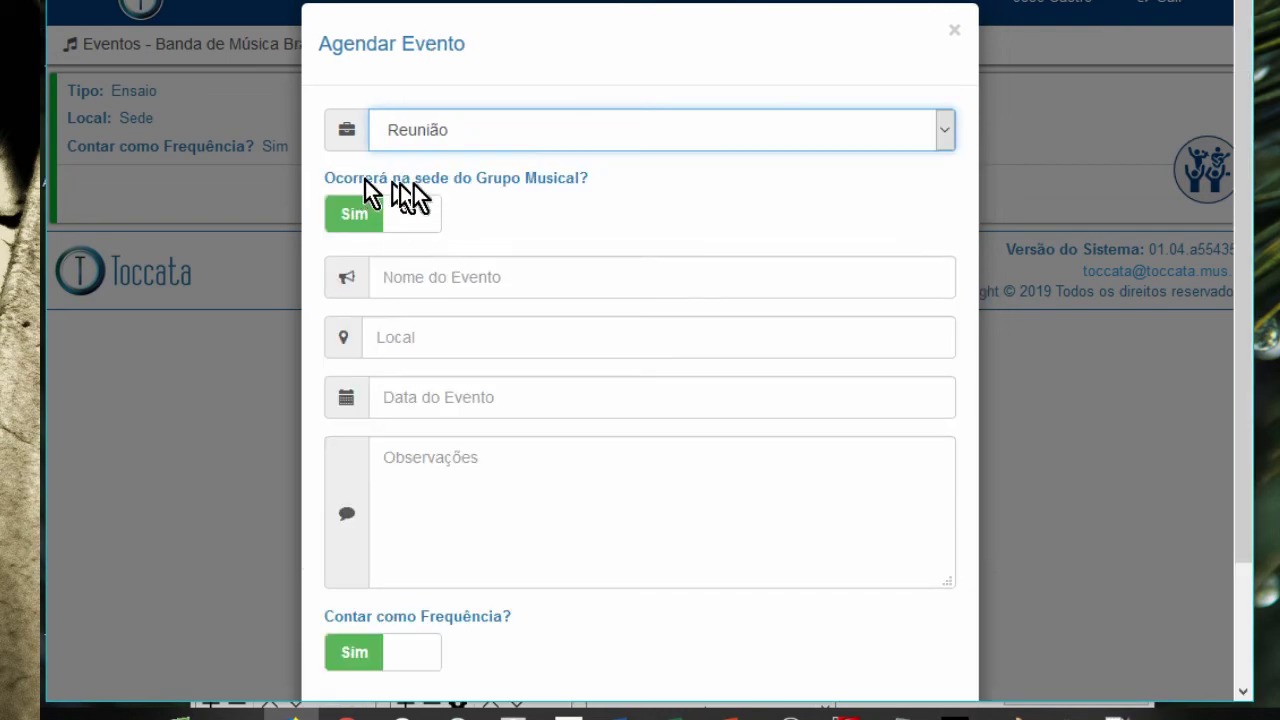
- Name it 'Reunião para uma viagem da Banda' at 'Sede da Banda' on 05/09/2019 01:13, and save
{"action": "left_click", "coordinate": [433, 283]}
{"action": "type", "text": "R"}
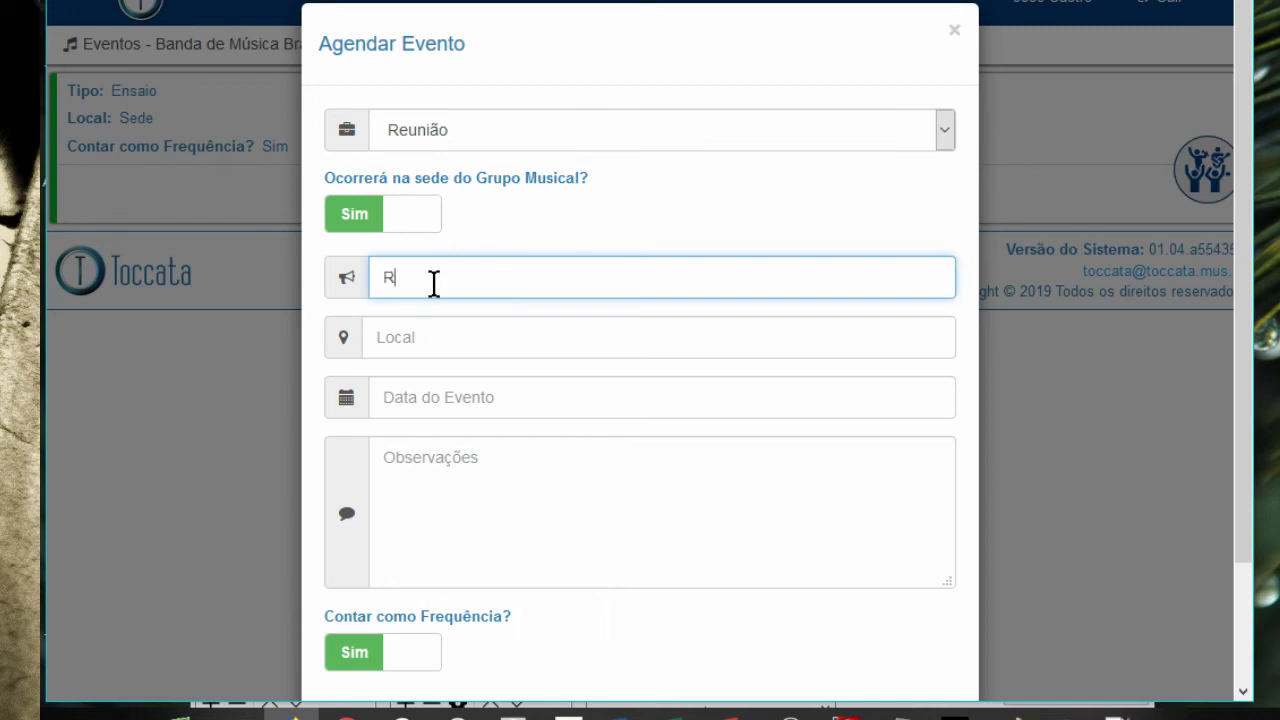
{"action": "type", "text": "eunião para uma viagem da Banda"}
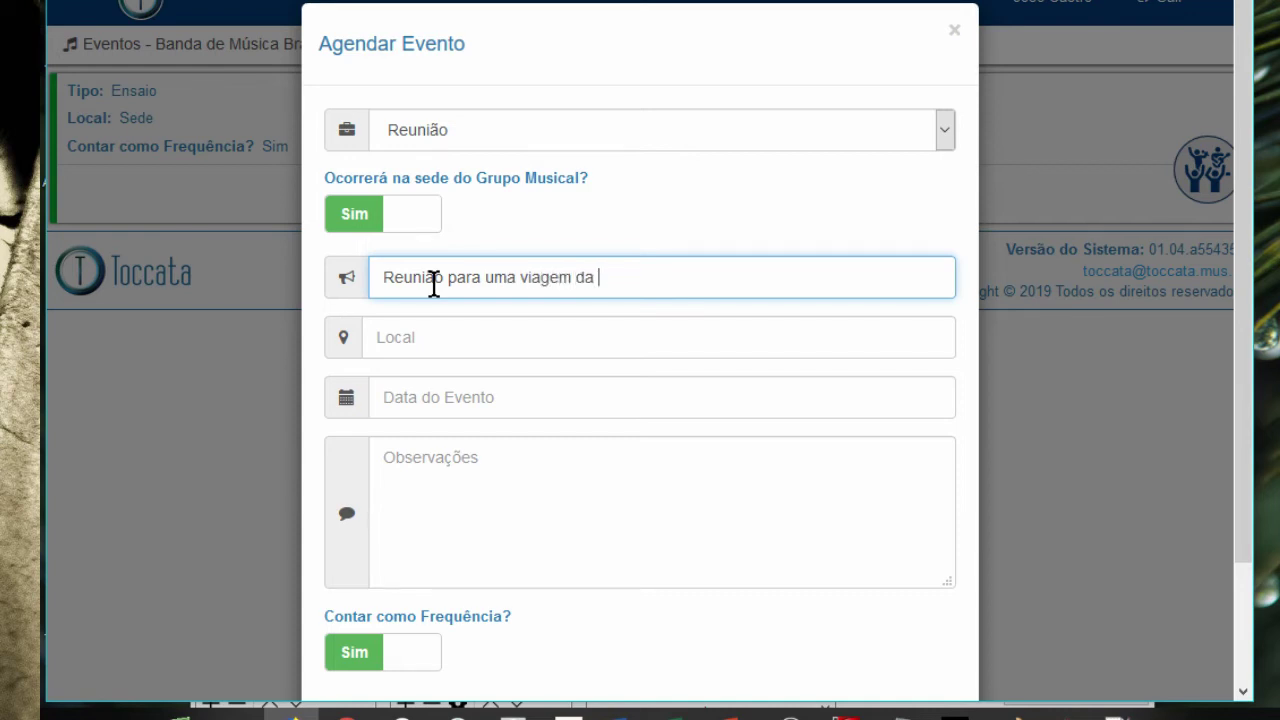
{"action": "key", "text": "Tab"}
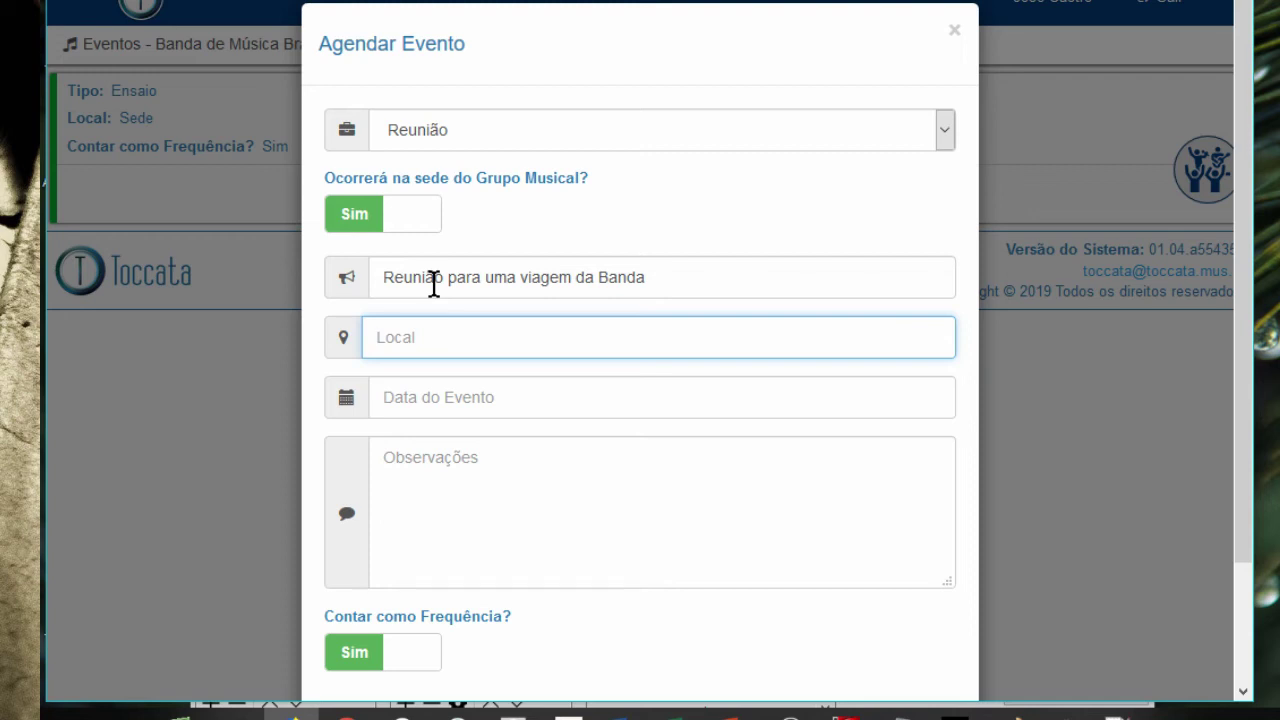
{"action": "type", "text": "Sede da Banda"}
{"action": "key", "text": "Tab"}
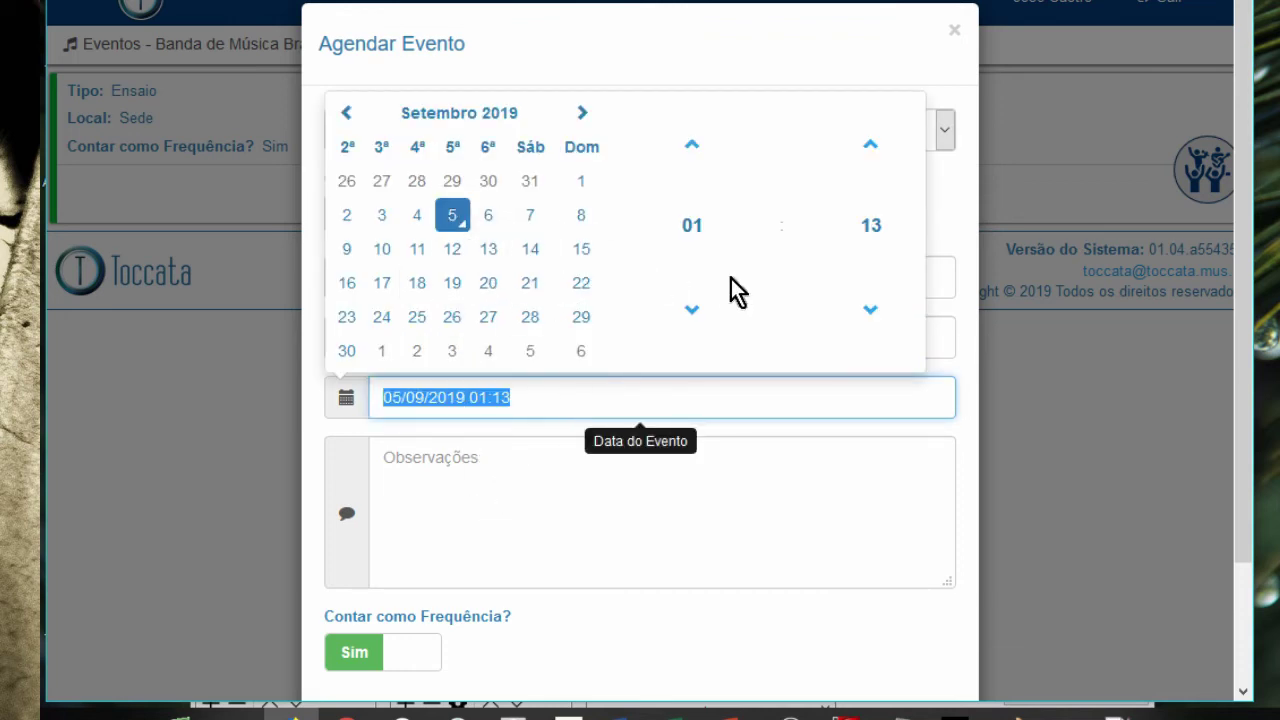
{"action": "left_click", "coordinate": [549, 492]}
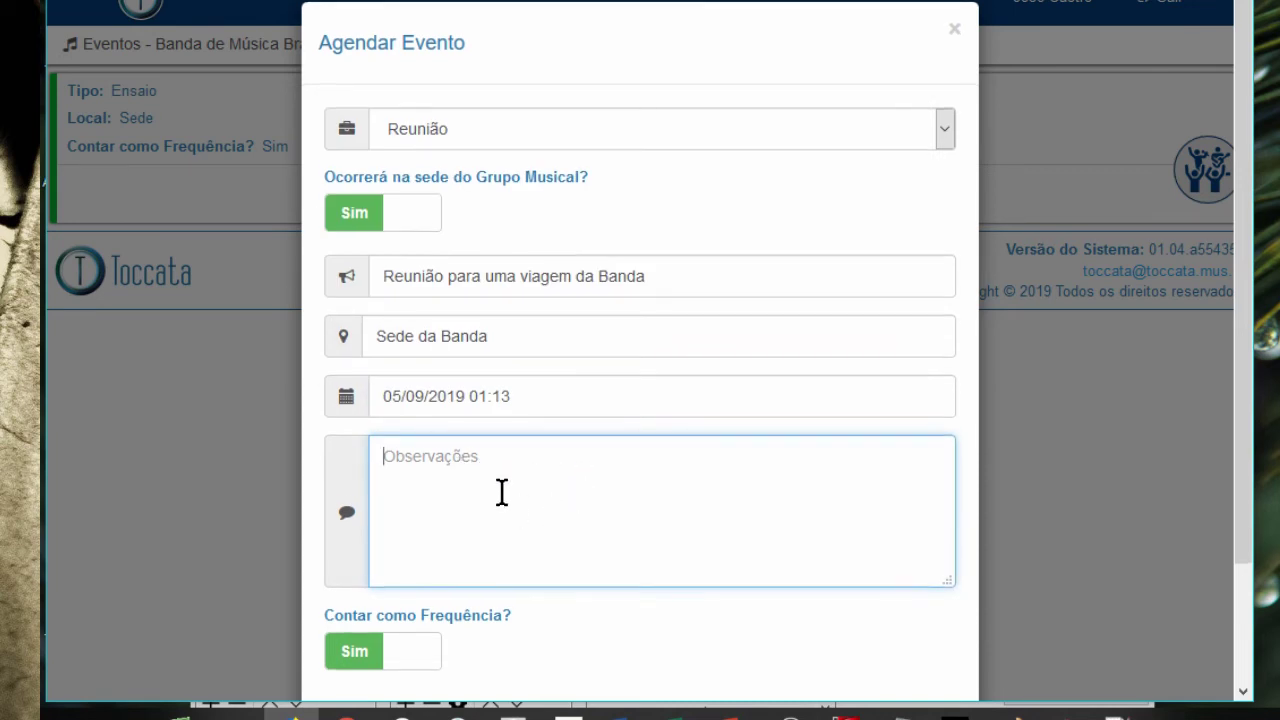
{"action": "scroll", "coordinate": [580, 480], "scroll_direction": "down", "scroll_amount": 1}
{"action": "scroll", "coordinate": [604, 492], "scroll_direction": "down", "scroll_amount": 1}
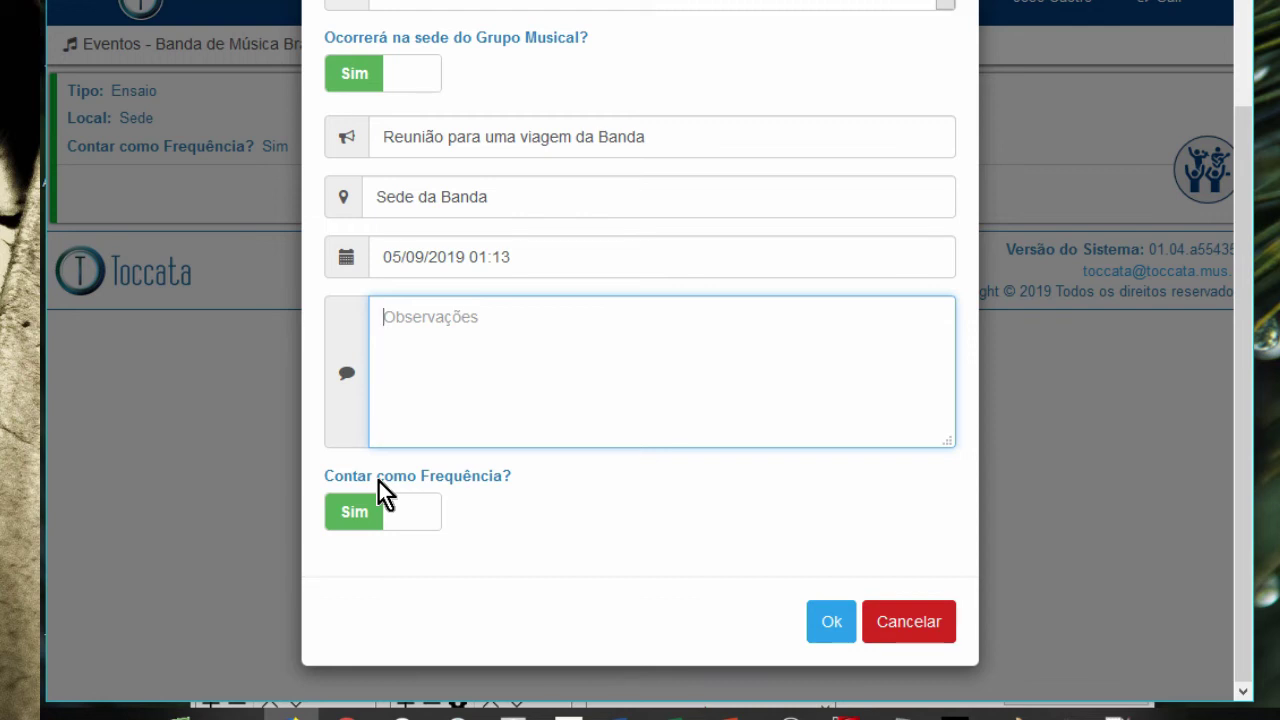
{"action": "left_click", "coordinate": [824, 630]}
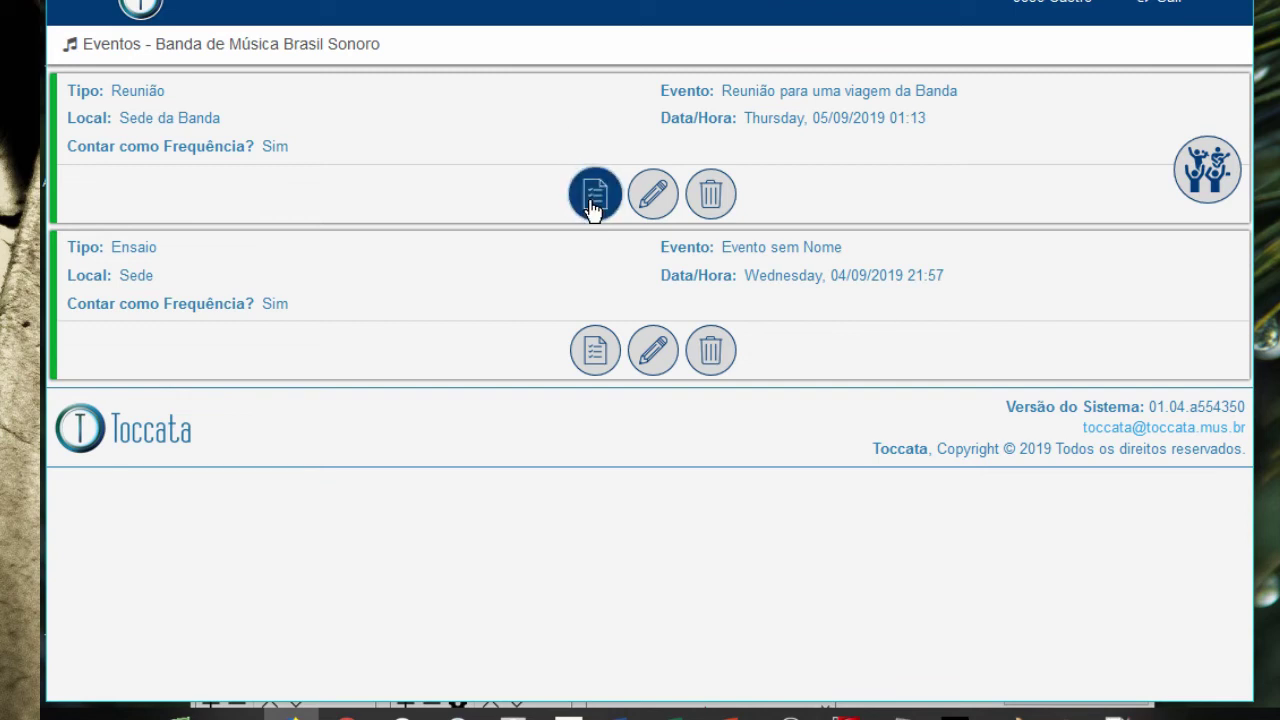
- Mark the Maestro as Justificou with reason 'Motivo de Saúde' and save the meeting's attendance
{"action": "left_click", "coordinate": [592, 200]}
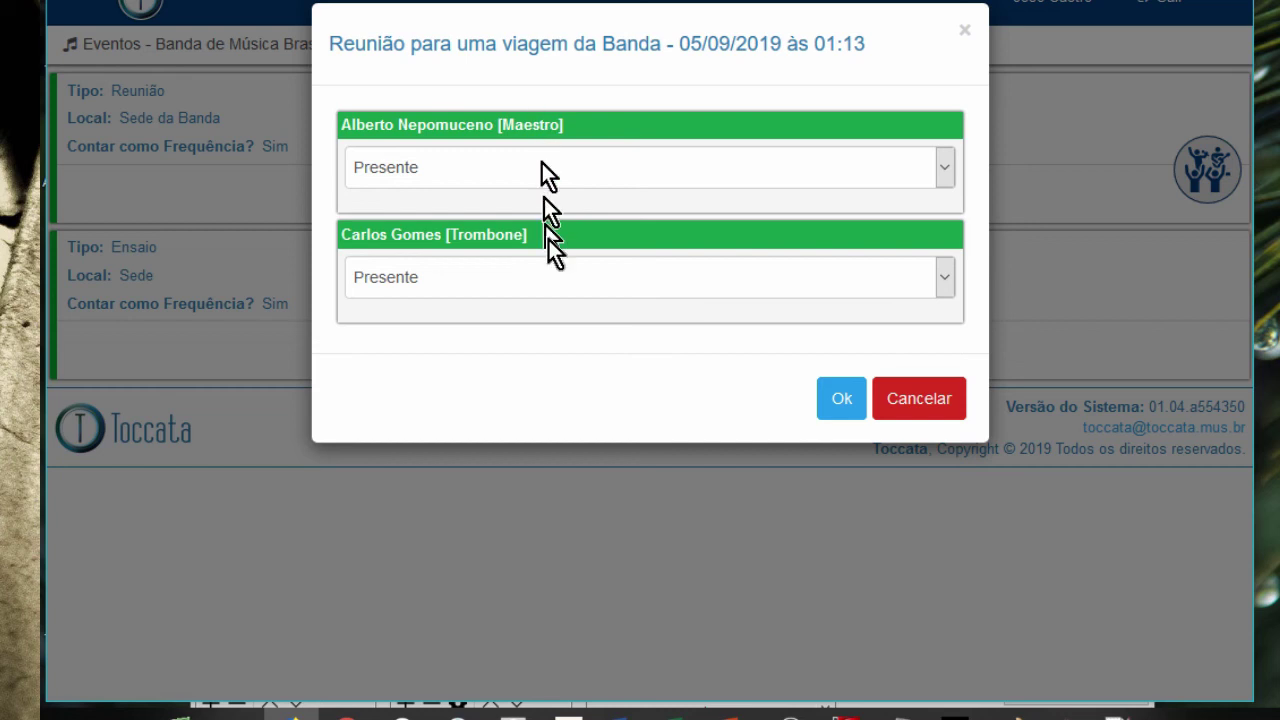
{"action": "left_click", "coordinate": [469, 175]}
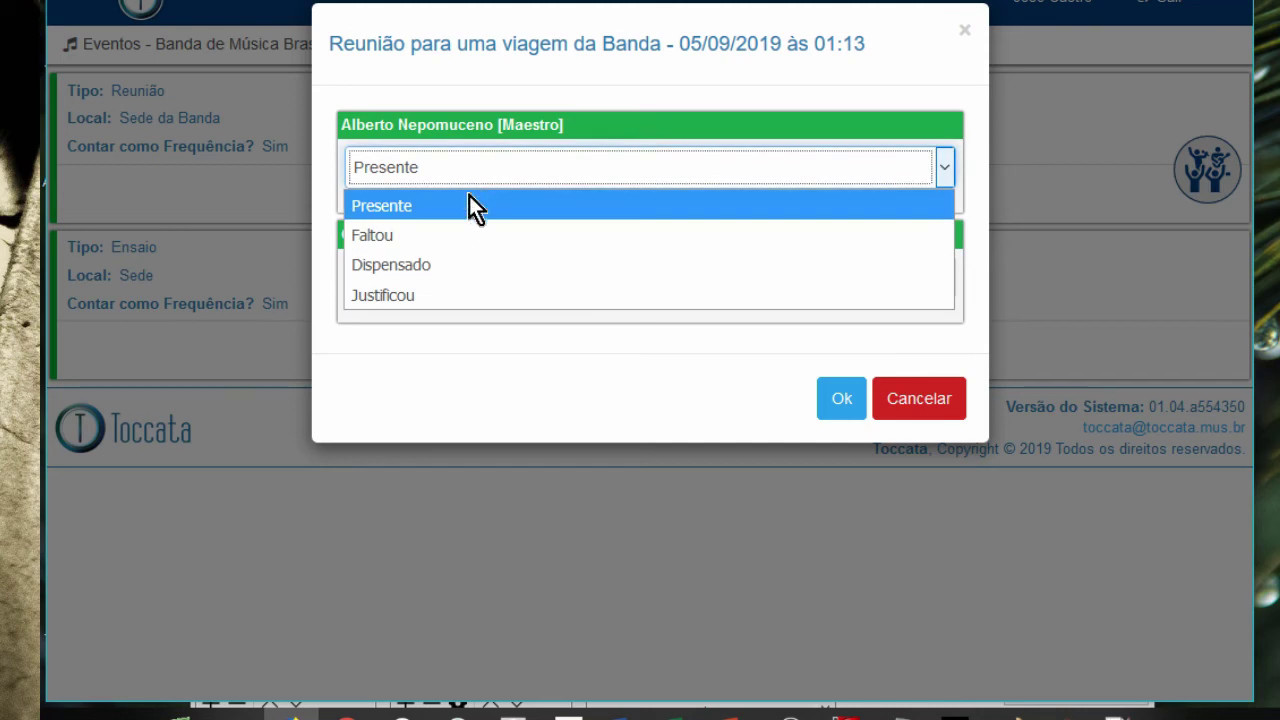
{"action": "left_click", "coordinate": [460, 246]}
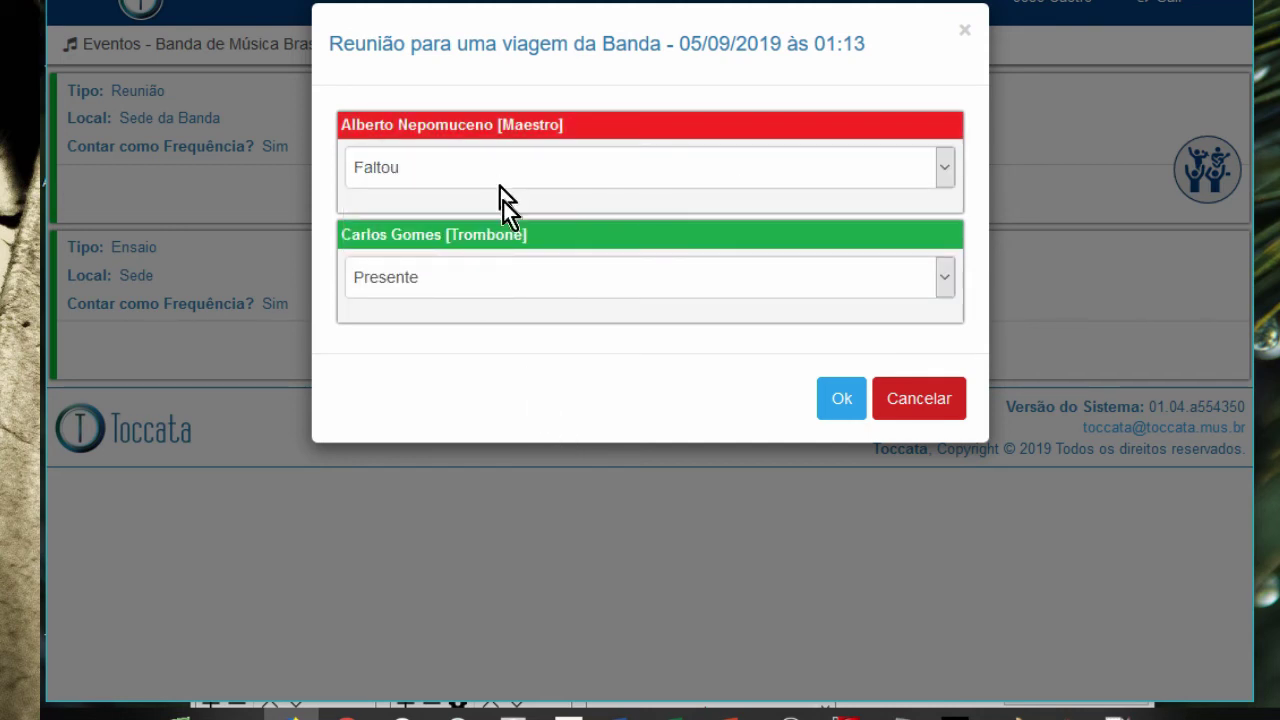
{"action": "left_click", "coordinate": [579, 168]}
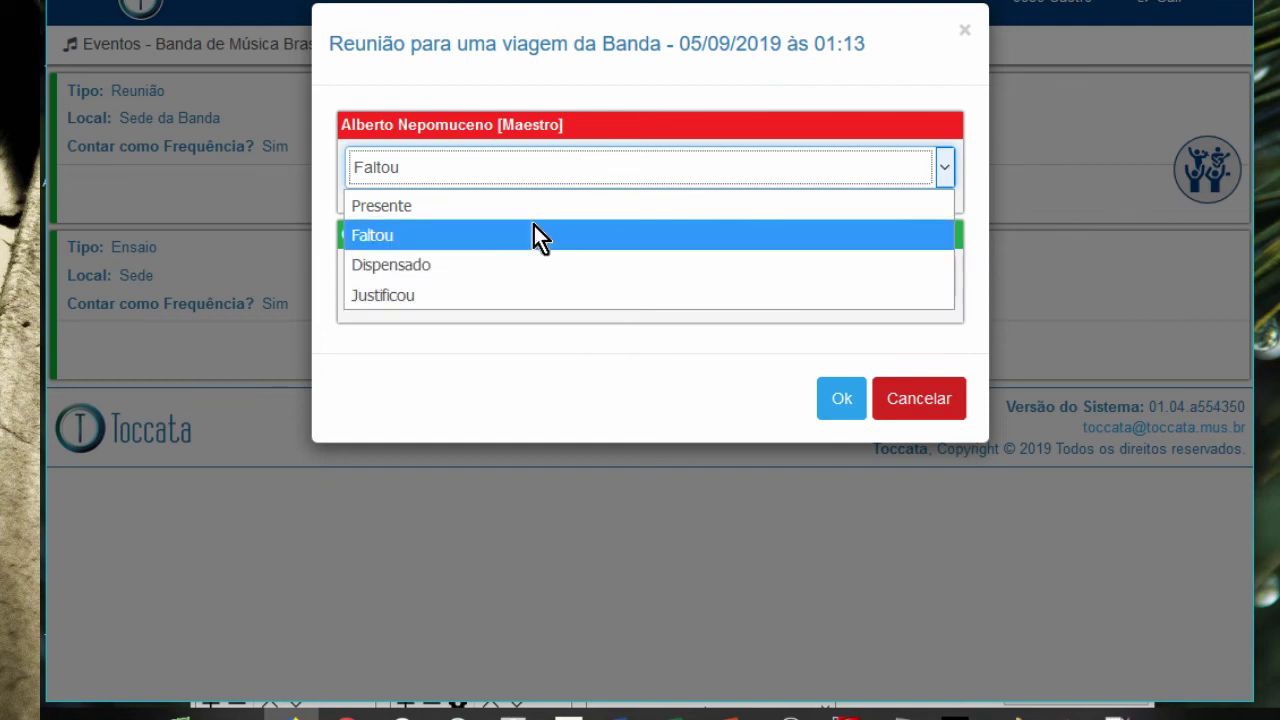
{"action": "left_click", "coordinate": [477, 294]}
{"action": "left_click", "coordinate": [431, 241]}
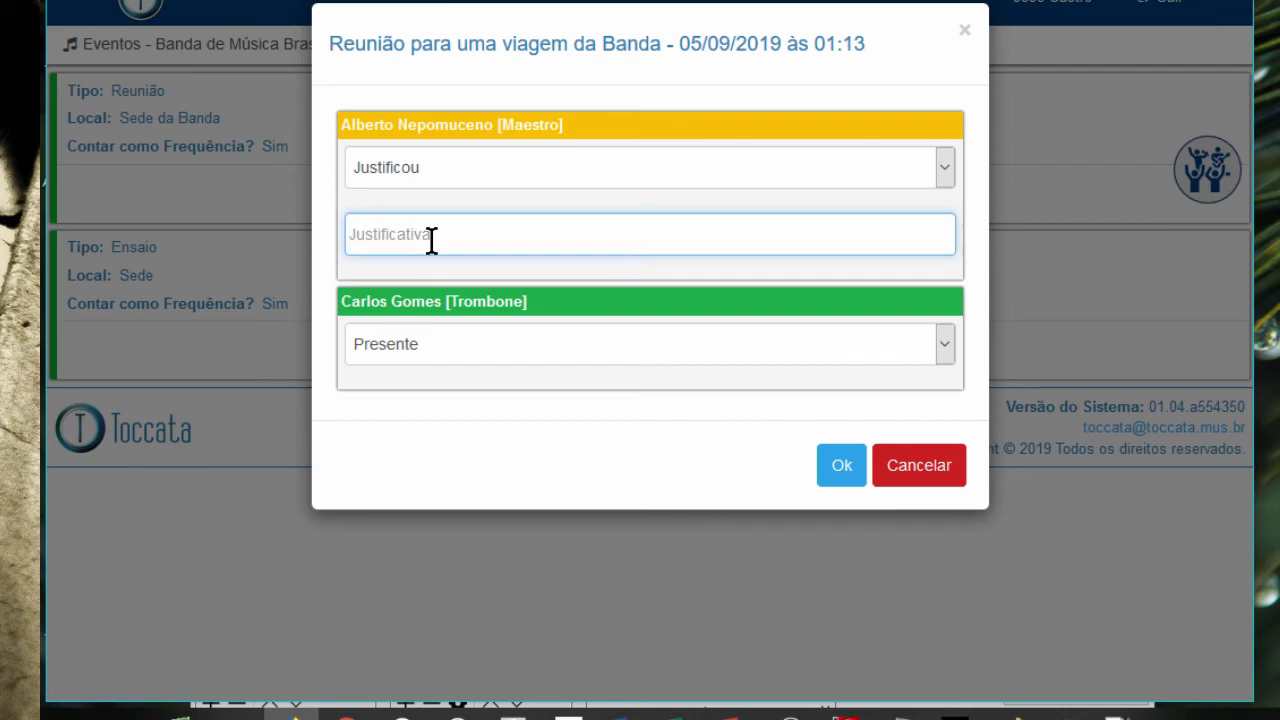
{"action": "type", "text": "Motivo de Sau"}
{"action": "key", "text": "BackSpace"}
{"action": "key", "text": "BackSpace"}
{"action": "type", "text": "aúde"}
{"action": "left_click", "coordinate": [837, 480]}
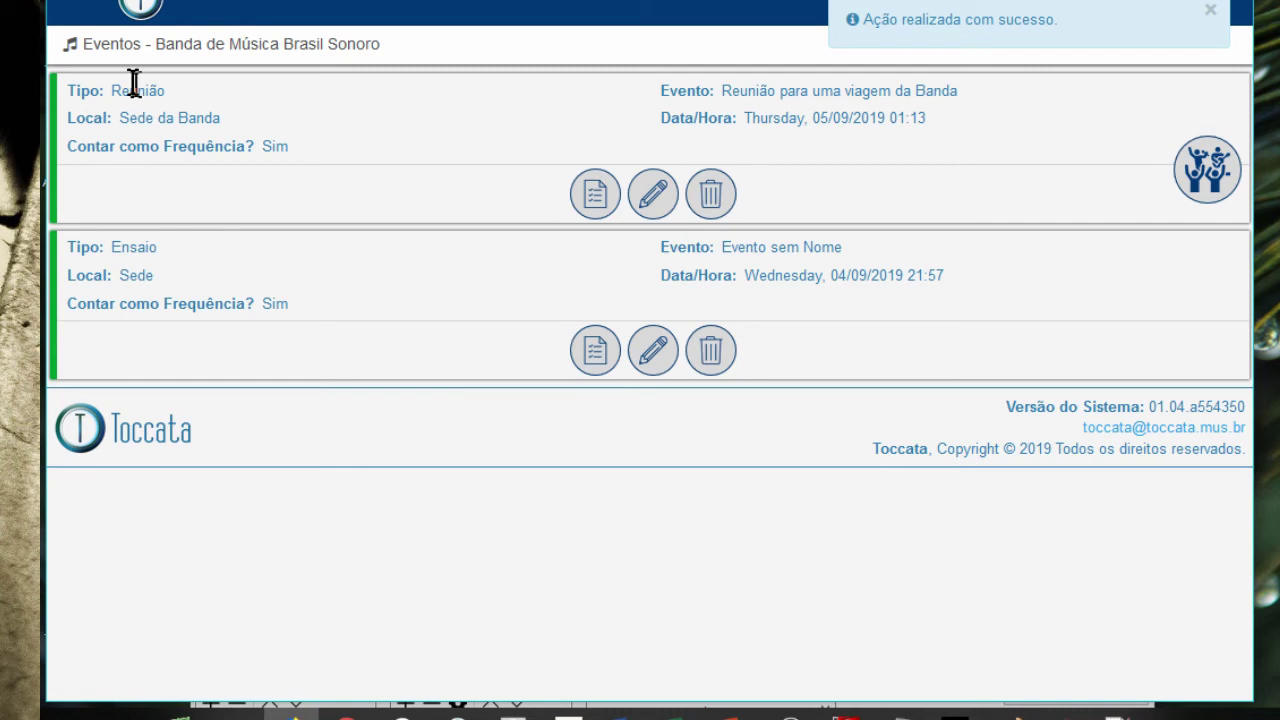
- Generate the Frequências por Período report for 01/09/19 to 30/09/19 from Gerenciar Frequências
{"action": "left_click", "coordinate": [140, 10]}
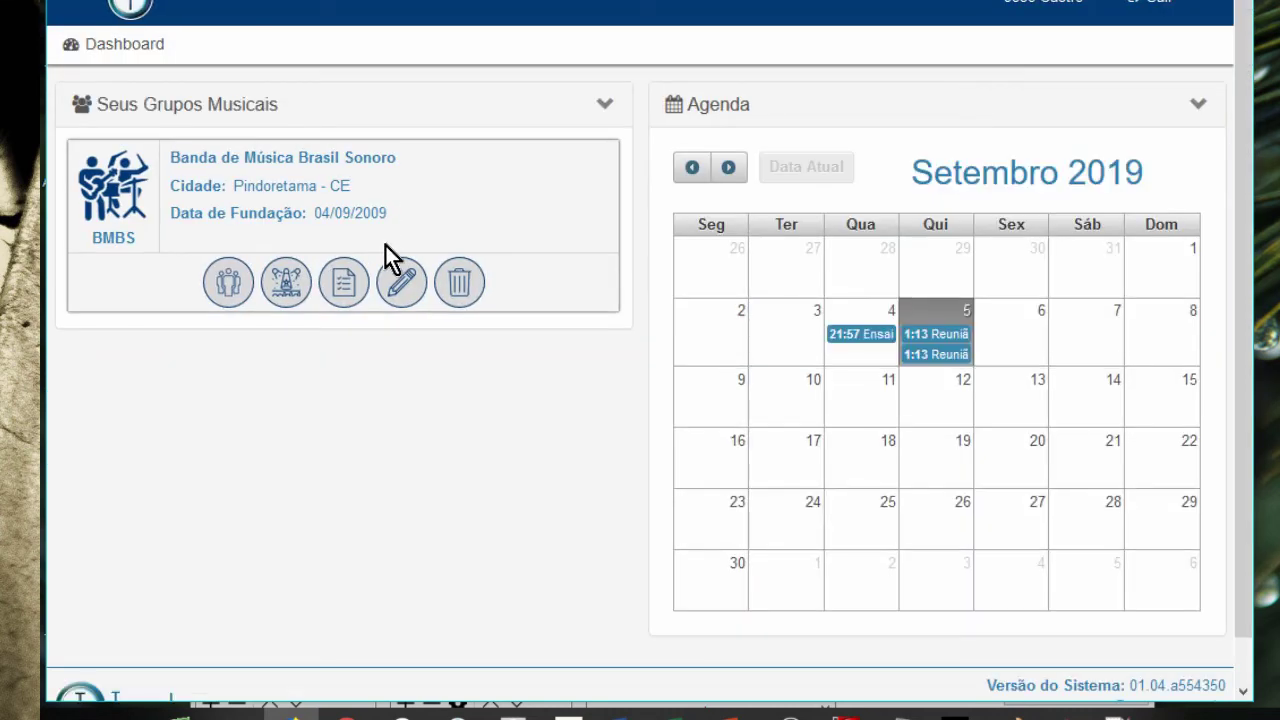
{"action": "left_click", "coordinate": [346, 290]}
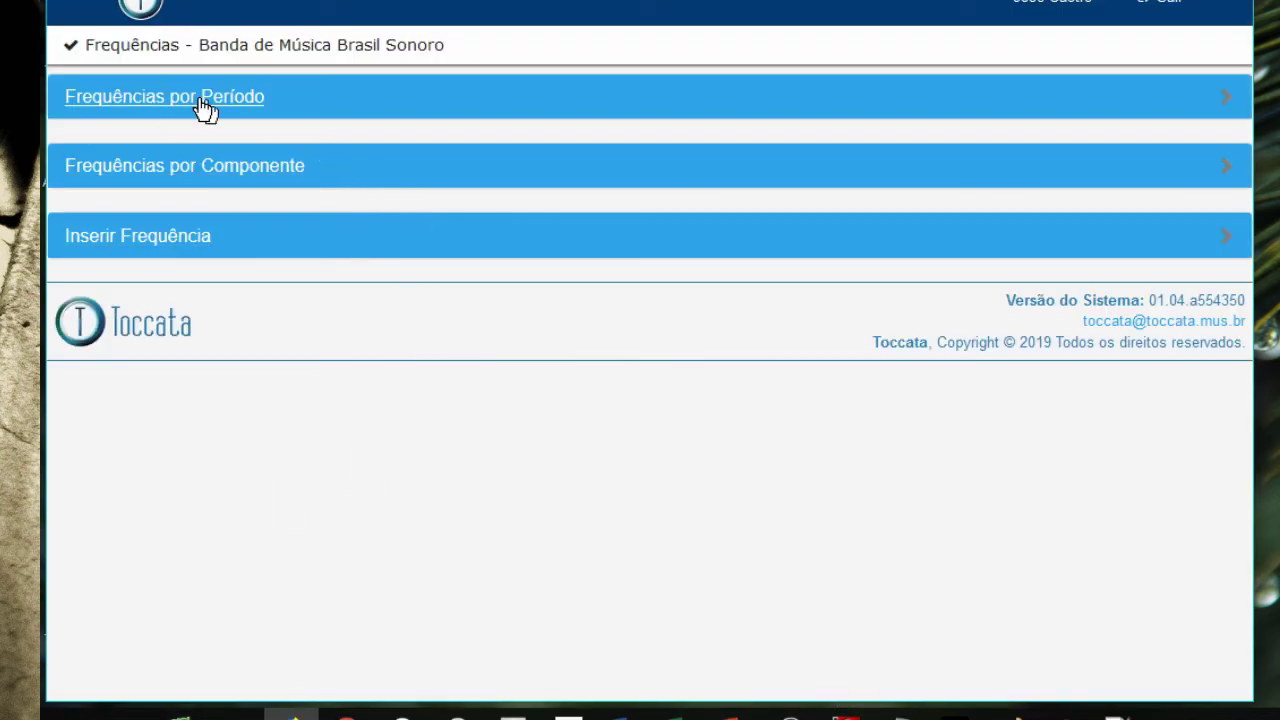
{"action": "left_click", "coordinate": [201, 108]}
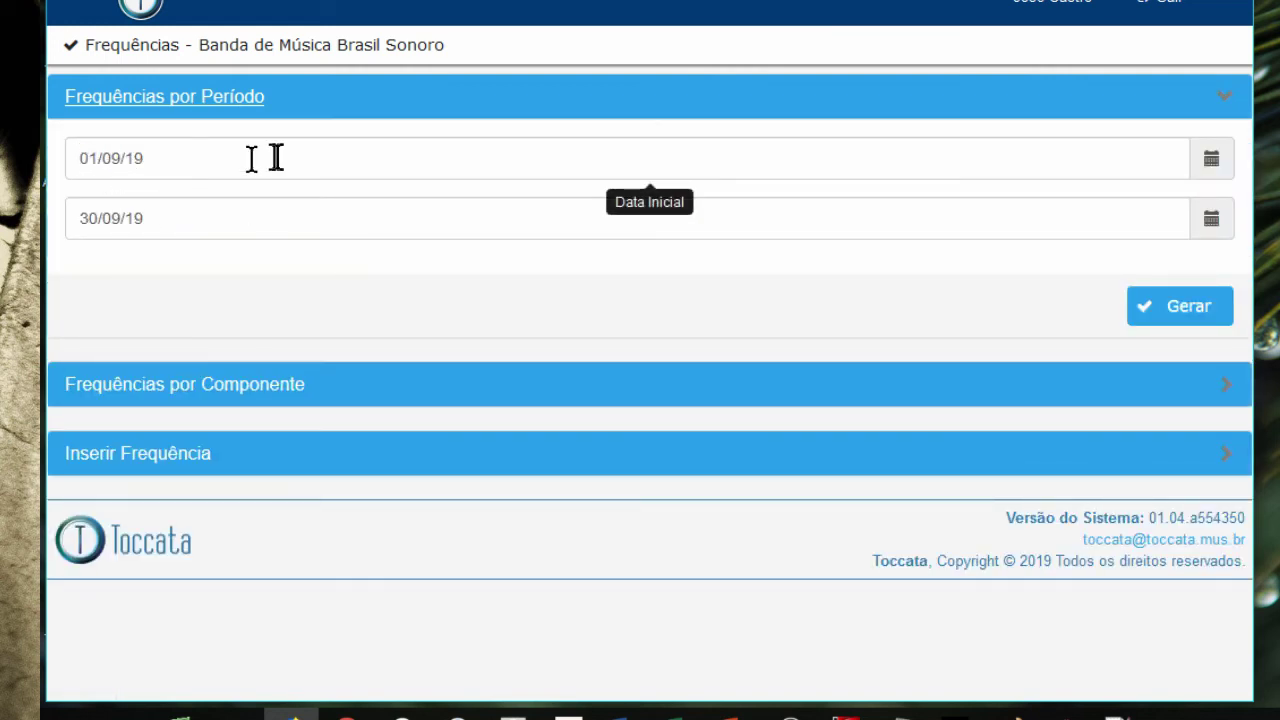
{"action": "left_click", "coordinate": [1185, 318]}
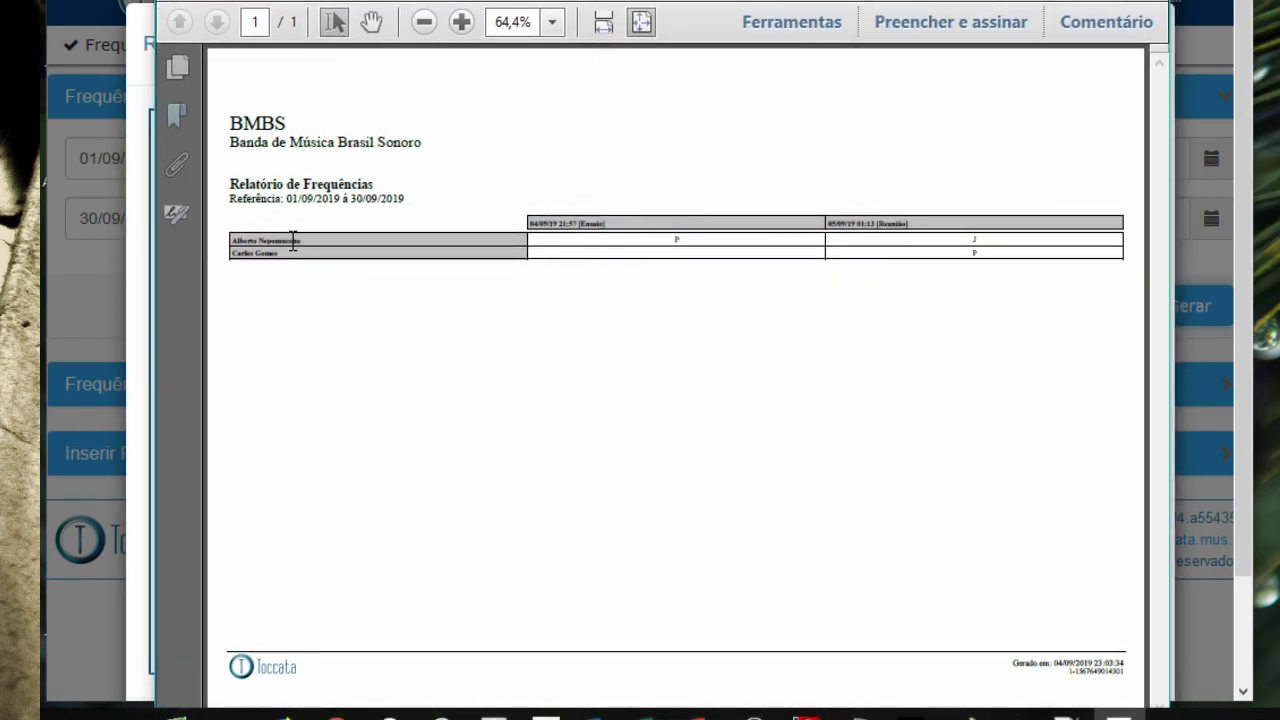
{"action": "left_click_drag", "start_coordinate": [293, 240], "coordinate": [266, 263]}
{"action": "left_click", "coordinate": [271, 268]}
{"action": "scroll", "coordinate": [262, 262], "scroll_direction": "up", "scroll_amount": 4}
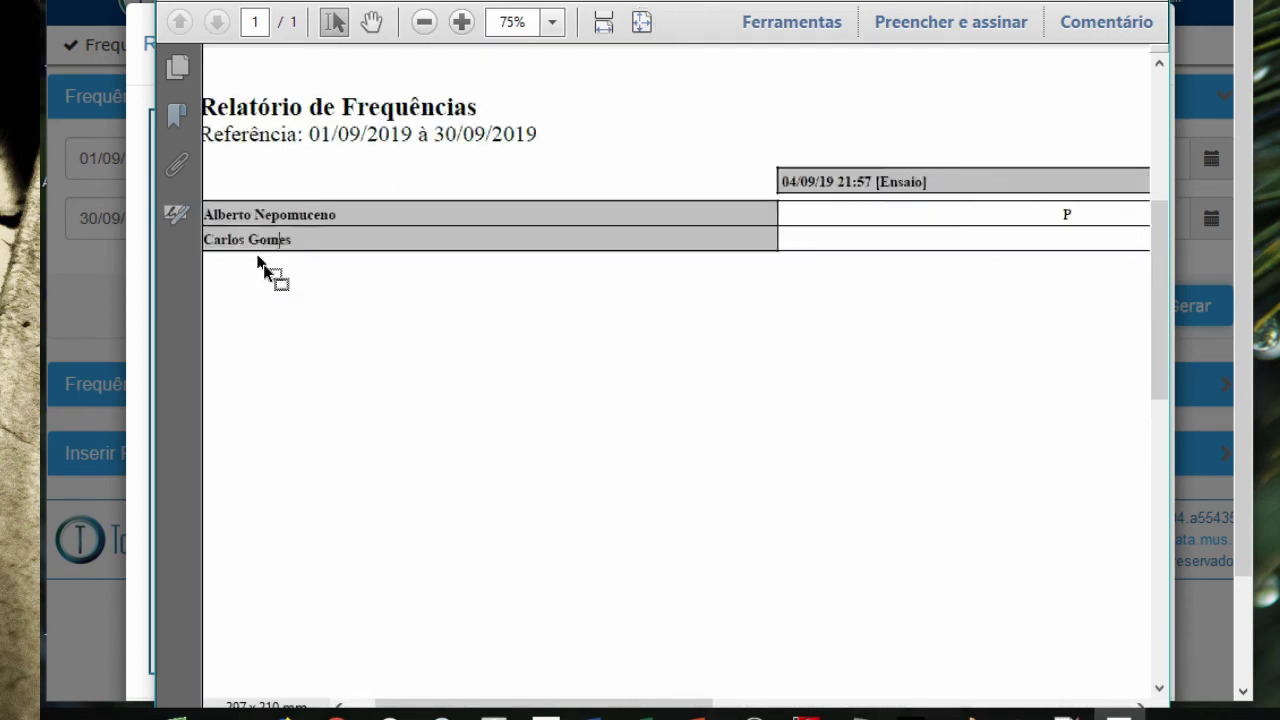
{"action": "scroll", "coordinate": [258, 260], "scroll_direction": "down", "scroll_amount": 3}
{"action": "scroll", "coordinate": [258, 260], "scroll_direction": "up", "scroll_amount": 1}
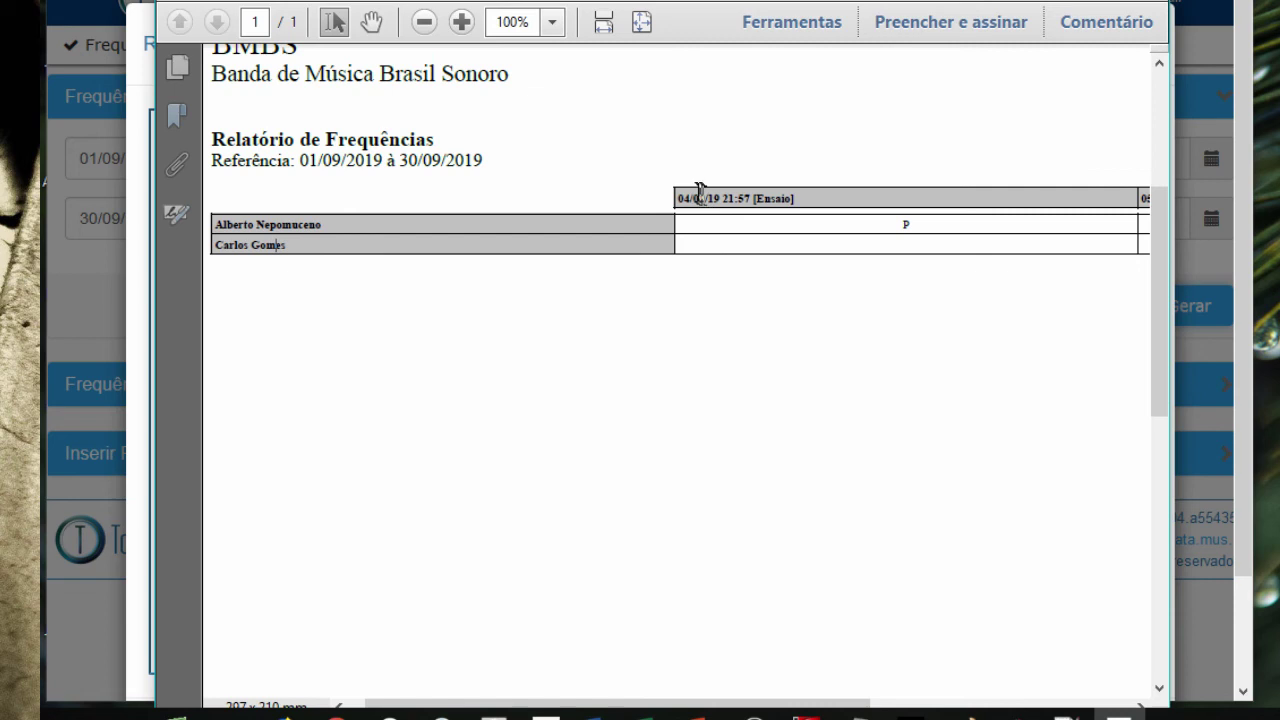
{"action": "left_click_drag", "start_coordinate": [679, 195], "coordinate": [973, 710]}
{"action": "triple_click", "coordinate": [268, 245]}
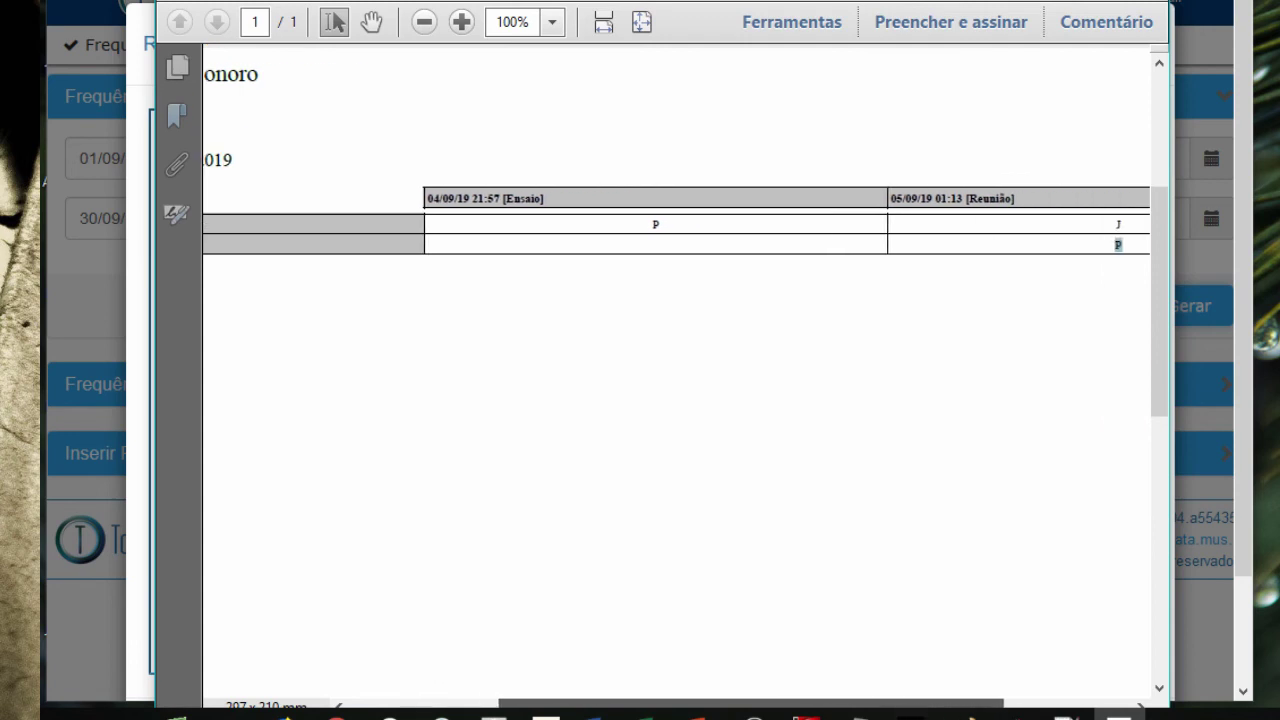
{"action": "mouse_move", "coordinate": [658, 246]}
{"action": "left_mouse_down"}
{"action": "mouse_move", "coordinate": [663, 309]}
{"action": "mouse_move", "coordinate": [548, 195]}
{"action": "mouse_move", "coordinate": [512, 242]}
{"action": "mouse_move", "coordinate": [483, 202]}
{"action": "mouse_move", "coordinate": [569, 200]}
{"action": "mouse_move", "coordinate": [600, 251]}
{"action": "mouse_move", "coordinate": [673, 260]}
{"action": "left_mouse_up"}
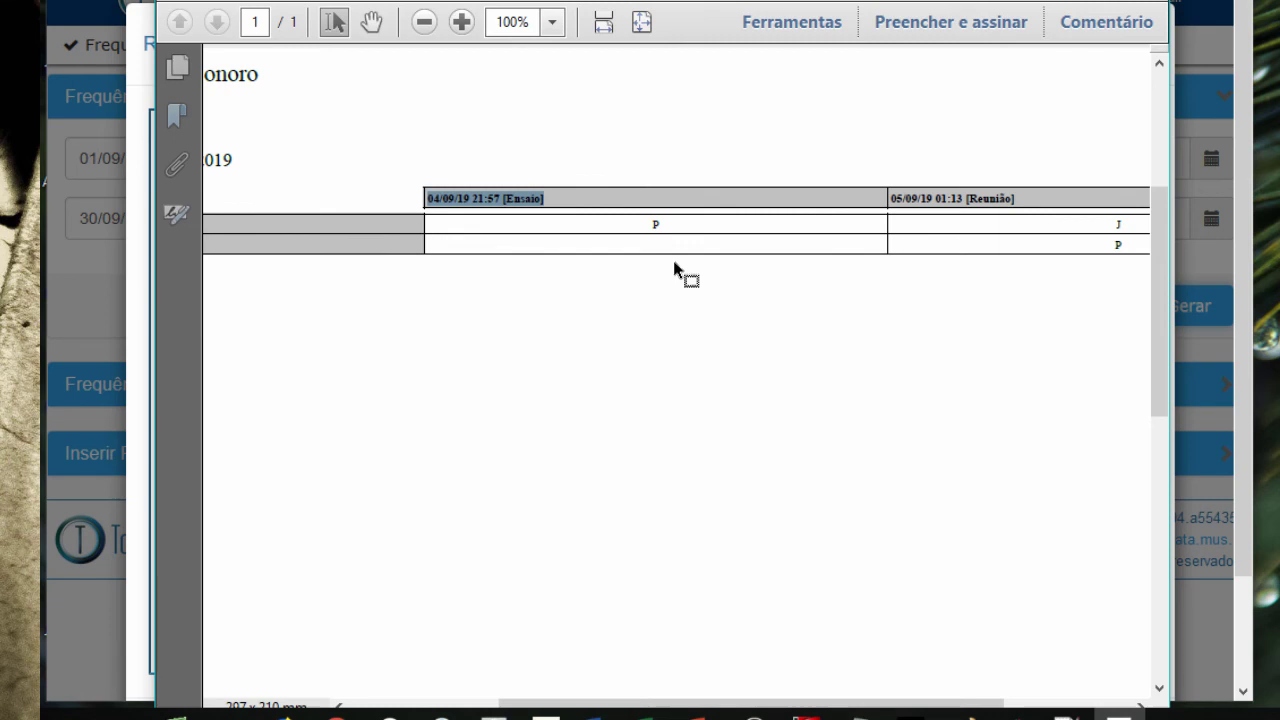
{"action": "left_click_drag", "start_coordinate": [673, 260], "coordinate": [906, 214]}
{"action": "left_click_drag", "start_coordinate": [757, 206], "coordinate": [687, 196]}
{"action": "left_click_drag", "start_coordinate": [715, 267], "coordinate": [444, 28]}
{"action": "scroll", "coordinate": [594, 380], "scroll_direction": "up", "scroll_amount": 3}
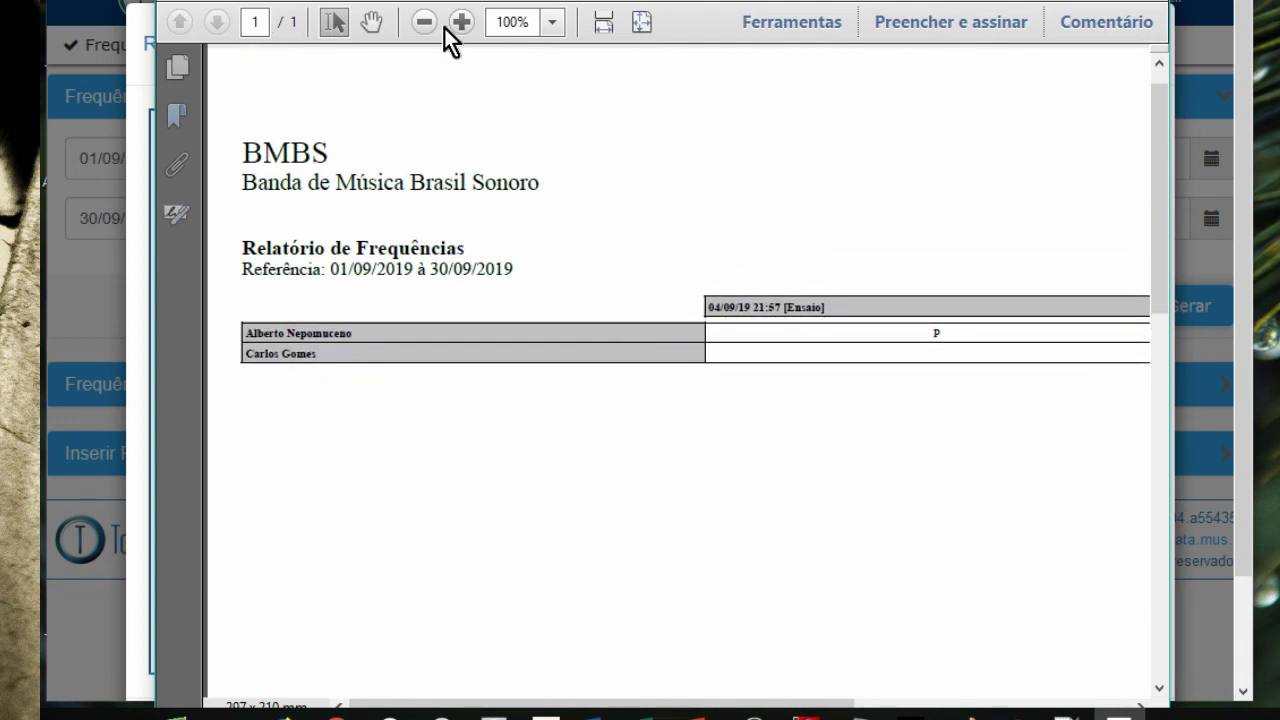
{"action": "left_click", "coordinate": [426, 22]}
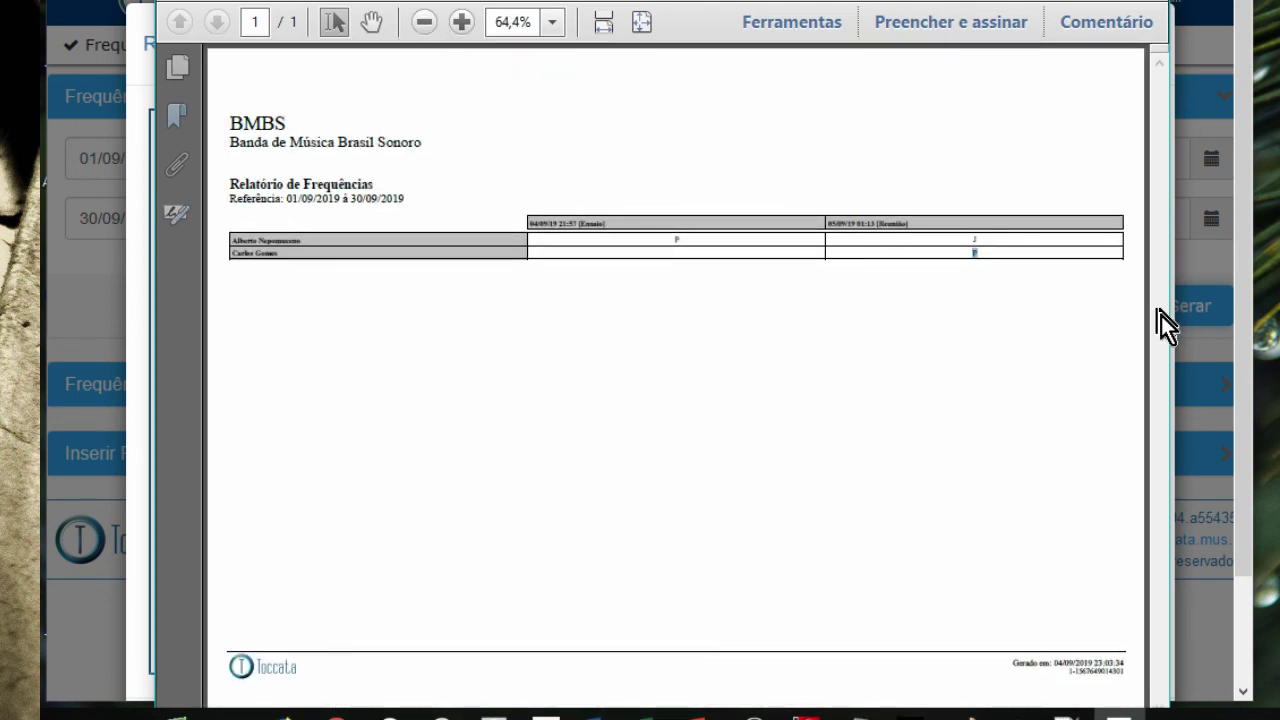